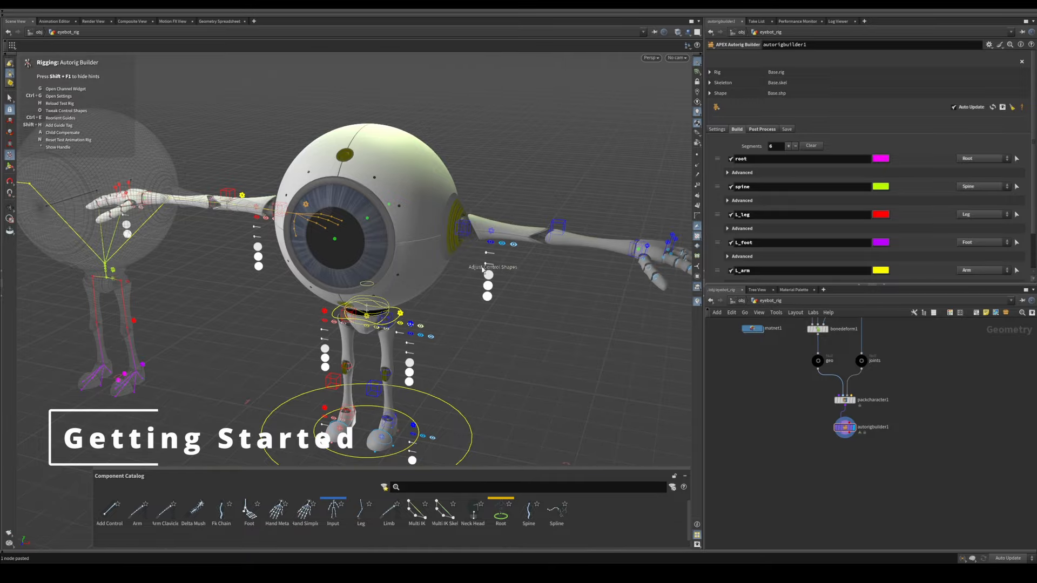
Step: Select the shoulder, elbow and wrist FK control shapes on the character's left arm
left_click_drag(501, 273, 405, 242, "alt")
key("Return")
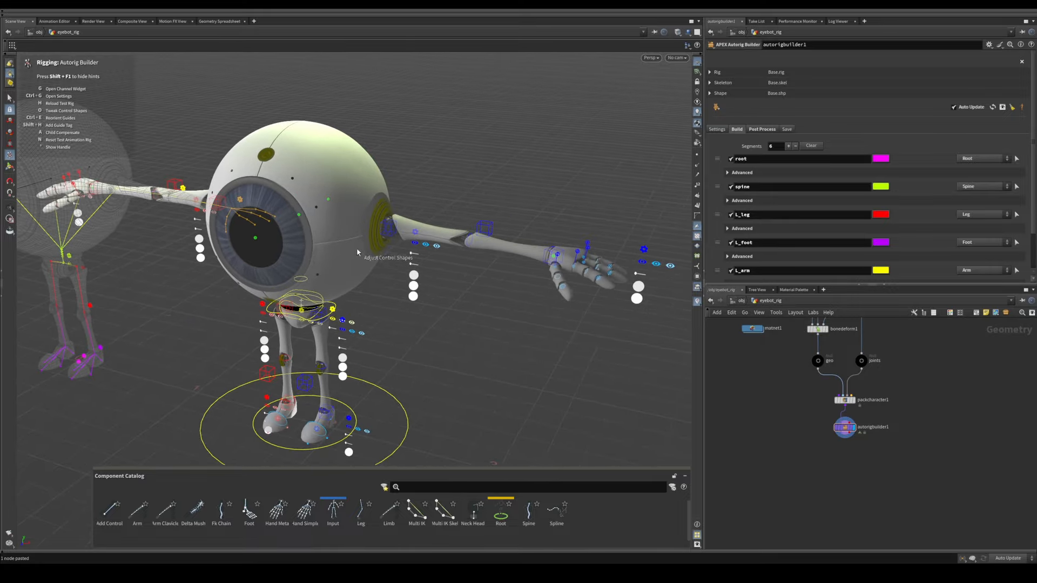
middle_click_drag(357, 253, 326, 262, "alt")
right_click_drag(326, 261, 441, 214, "alt")
middle_click_drag(441, 213, 416, 226, "alt")
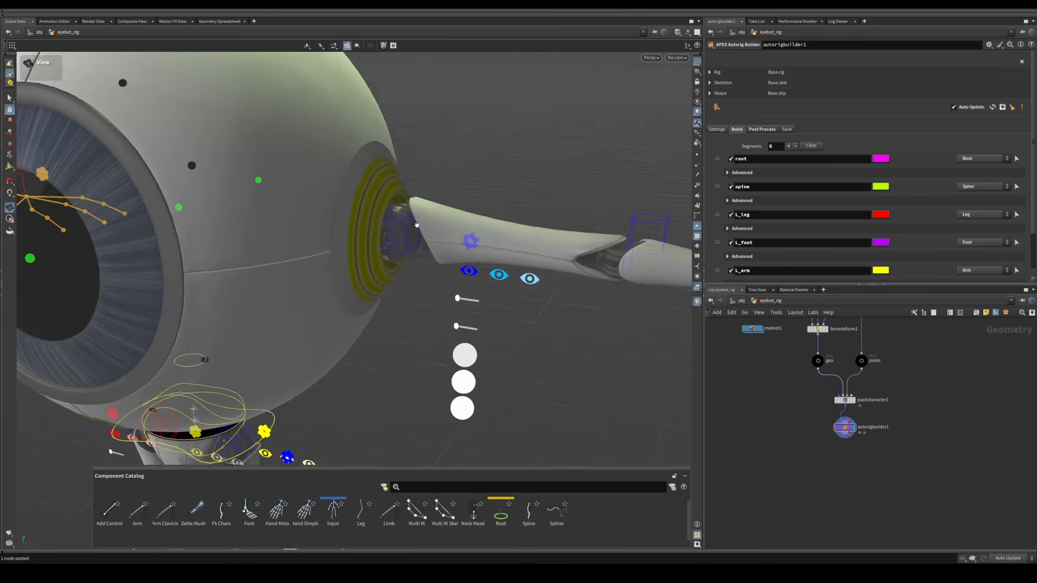
left_click_drag(416, 226, 426, 212, "alt")
right_click_drag(427, 213, 406, 234, "alt")
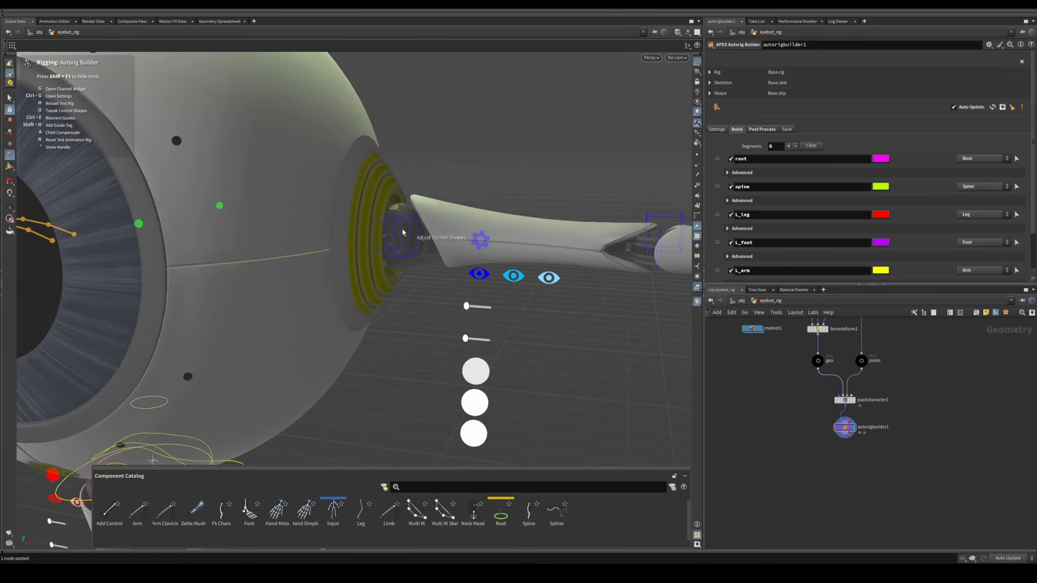
middle_click_drag(572, 254, 421, 247, "alt")
right_click_drag(421, 247, 414, 229, "alt")
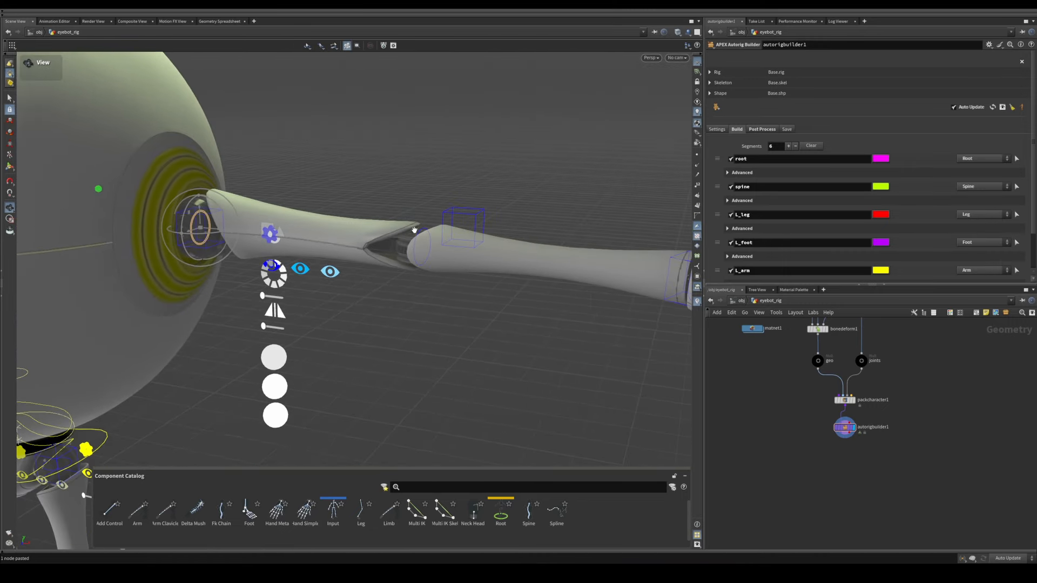
left_click(424, 253)
right_click_drag(564, 259, 532, 259, "alt")
middle_click_drag(532, 258, 400, 257, "alt")
right_click_drag(400, 257, 342, 286, "alt")
left_click(372, 270, "shift")
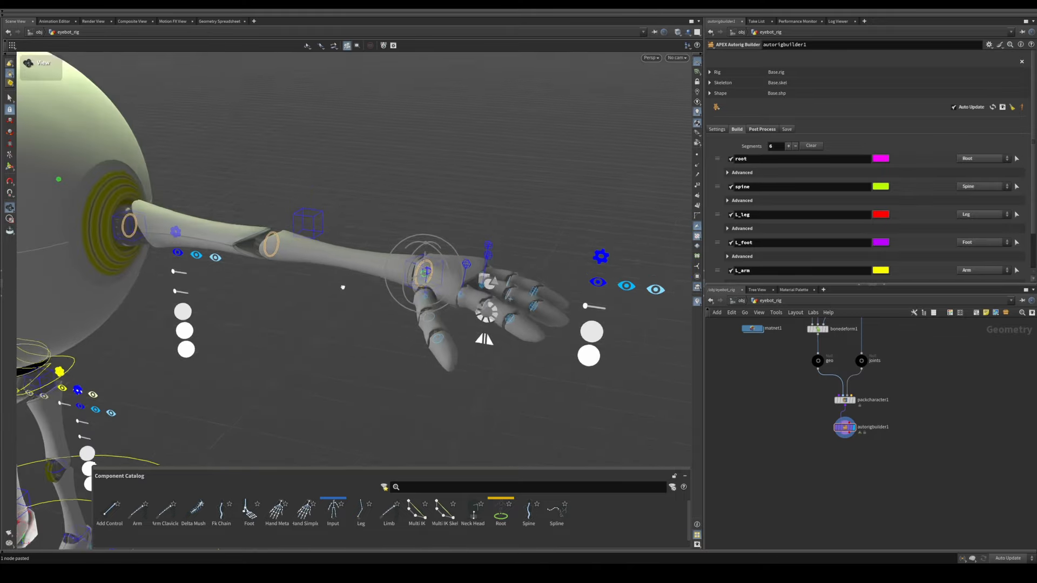
Step: Scale up the selected shoulder, elbow and wrist FK shapes so they encircle the left arm
left_click_drag(343, 287, 361, 279, "alt")
middle_click_drag(361, 279, 378, 279, "alt")
key("e")
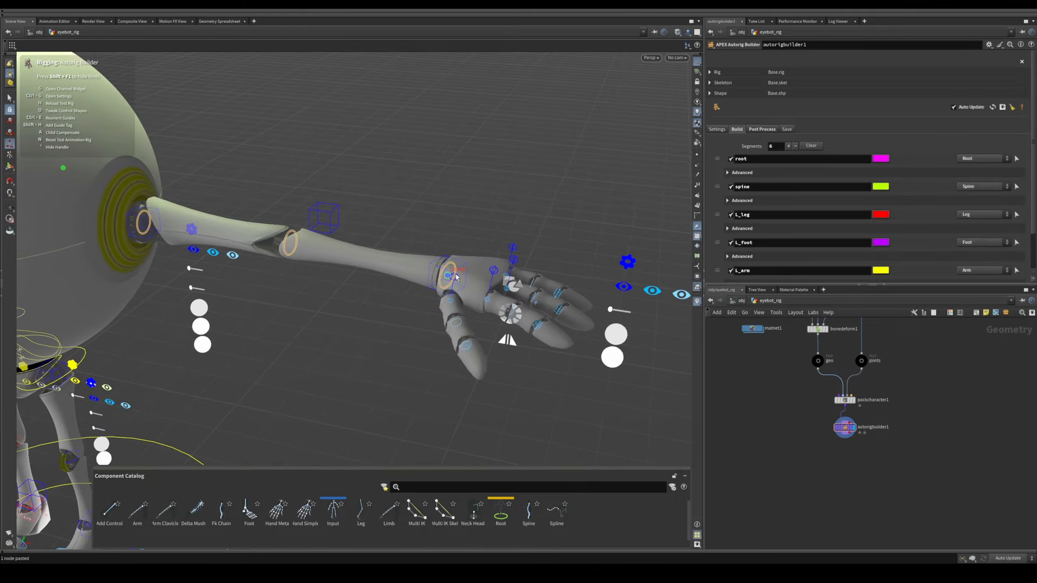
right_click(373, 268)
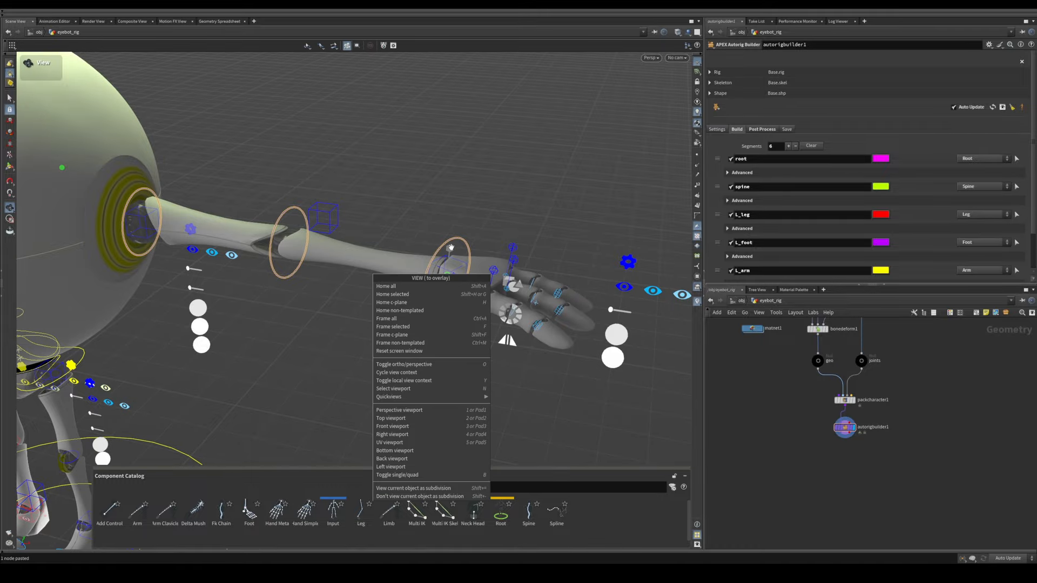
left_click(448, 243)
left_click(495, 241)
right_click_drag(552, 280, 232, 299, "alt")
middle_click_drag(232, 298, 391, 266, "alt")
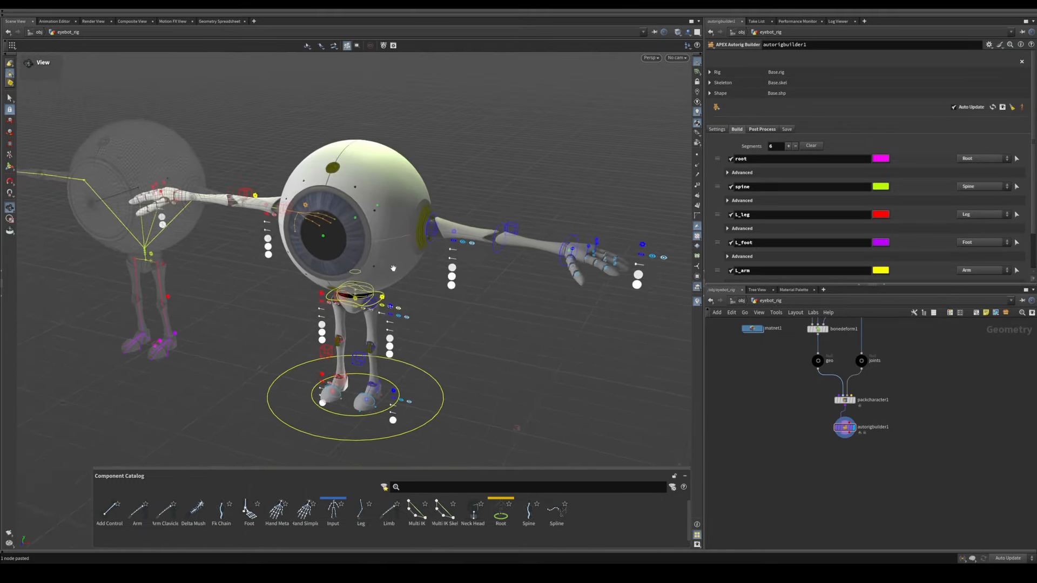
right_click_drag(391, 266, 459, 283, "alt")
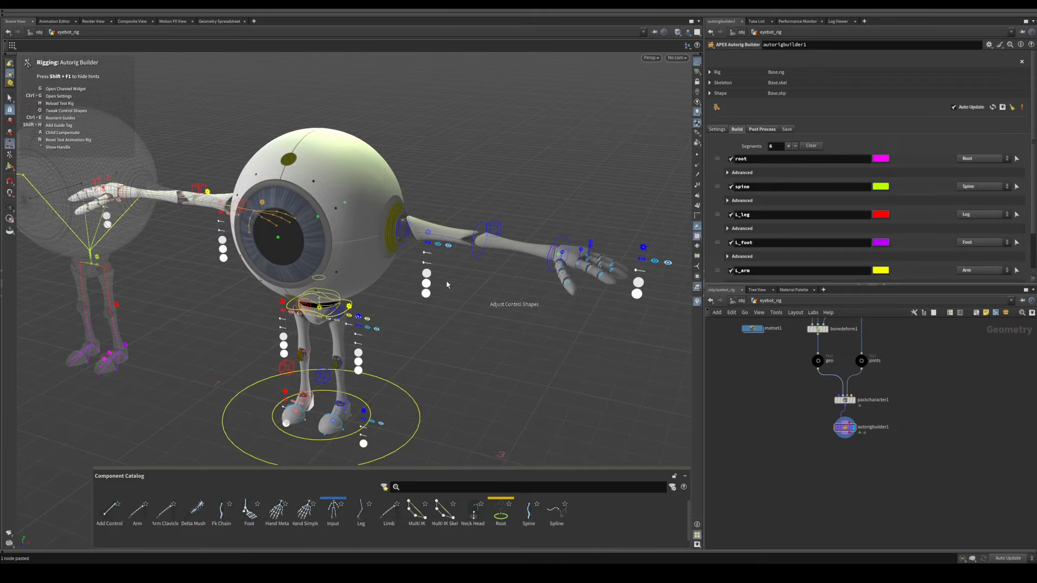
Step: Bend the left forearm at the elbow to test the enlarged FK control on the rig
left_click_drag(462, 286, 450, 269, "alt")
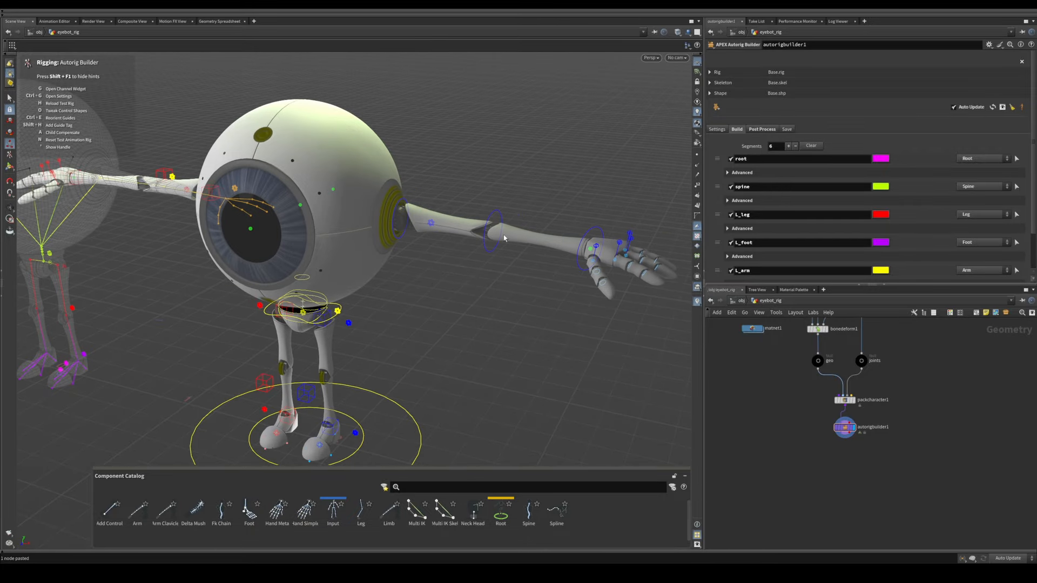
left_click_drag(504, 237, 394, 307, "alt")
left_click(441, 223)
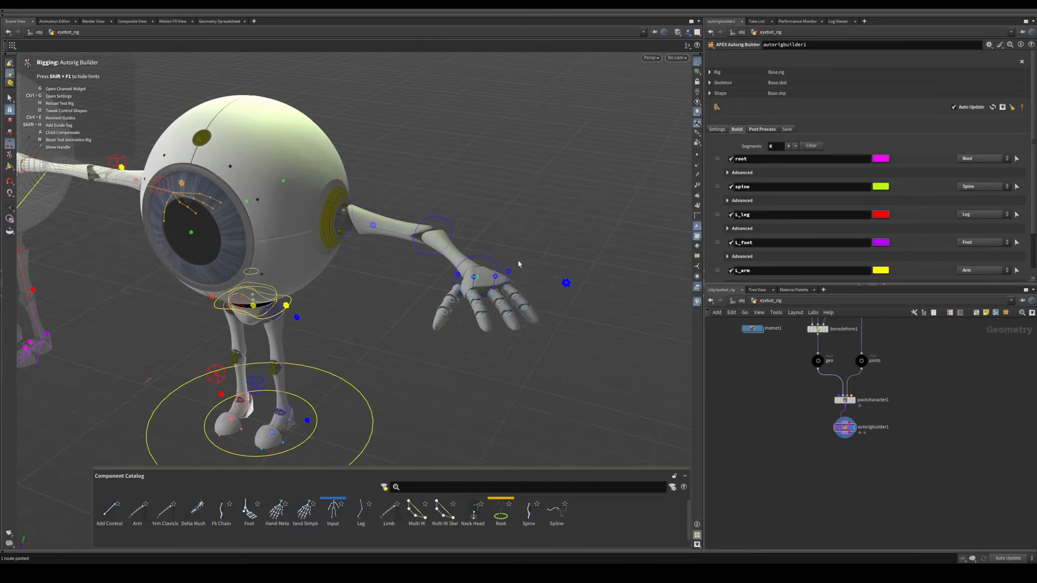
left_click_drag(455, 275, 425, 264, "alt")
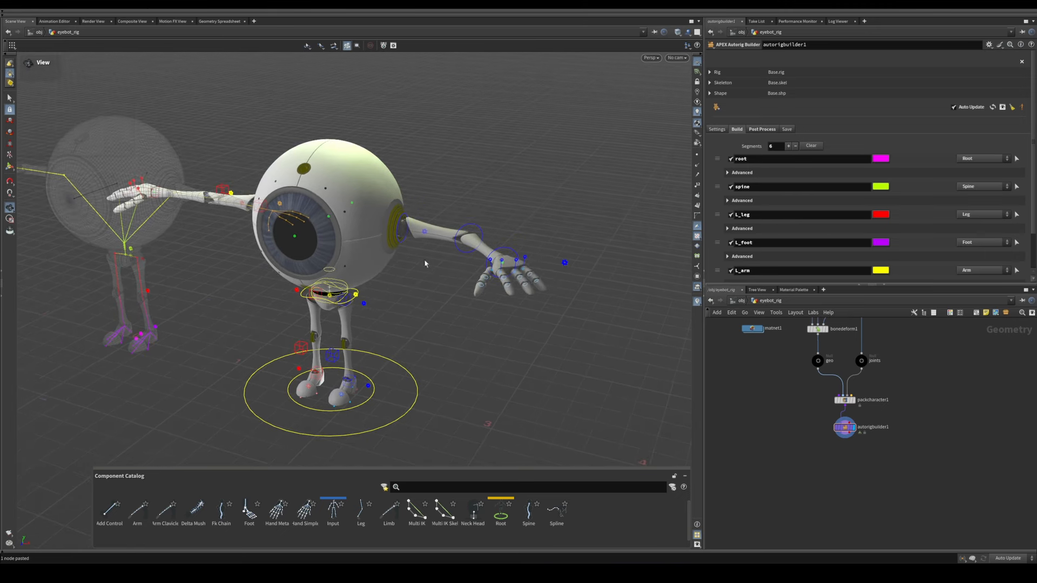
Step: Turn off Apply Manual Shape Edits in the rig builder's post-process settings
left_click(762, 129)
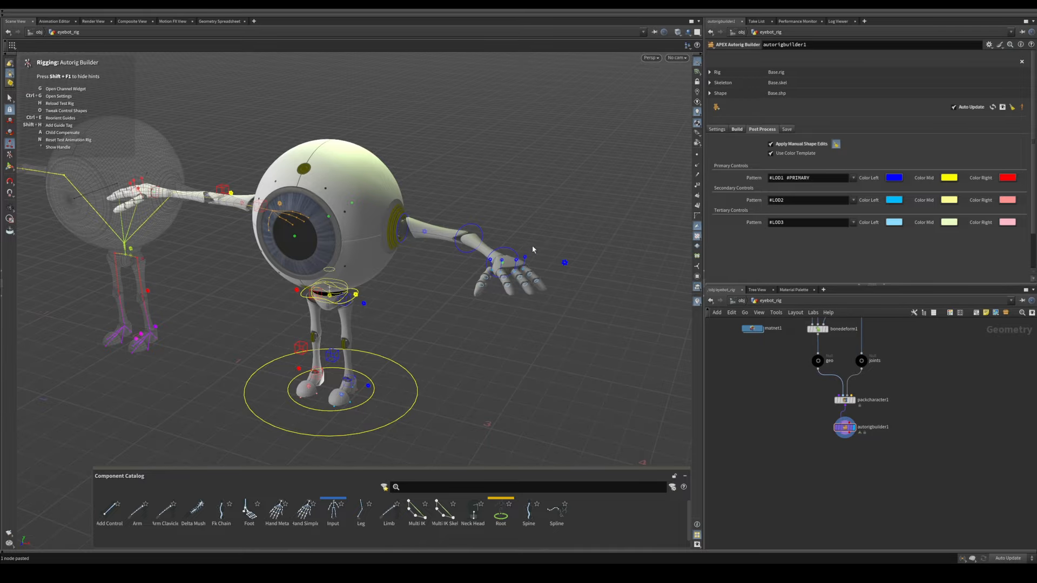
right_click_drag(394, 260, 423, 261, "alt")
middle_click_drag(424, 261, 435, 259, "alt")
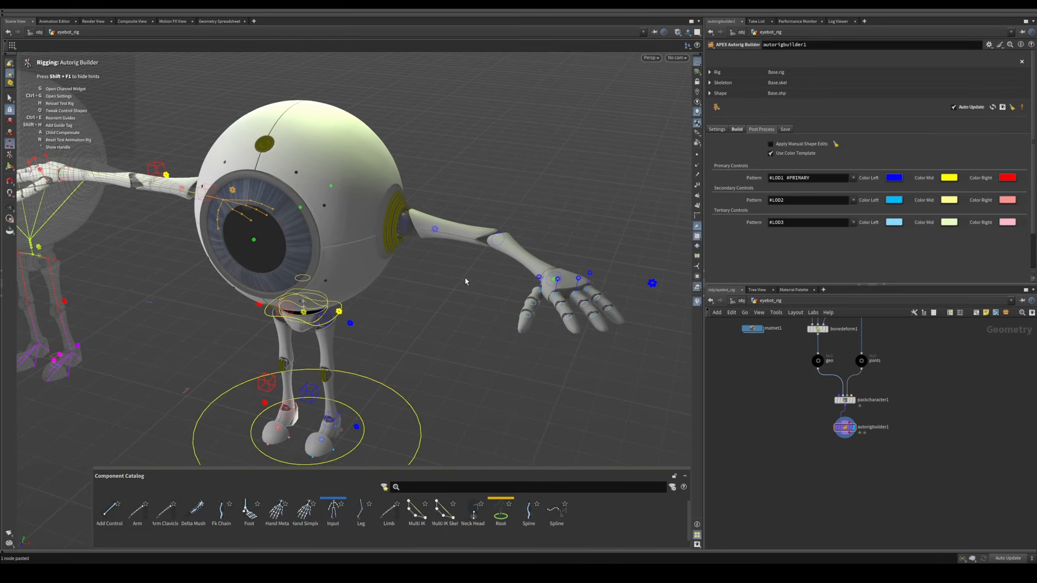
Step: Reset the test animation rig and resume adjusting control shapes with Apply Manual Shape Edits enabled
key("n")
left_click_drag(382, 309, 345, 304, "alt")
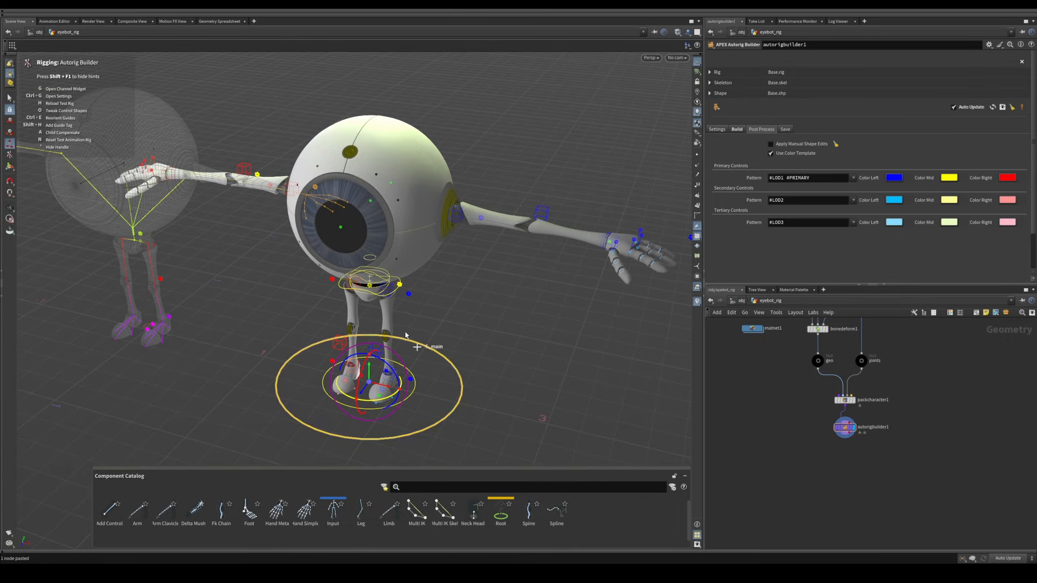
left_click_drag(366, 393, 336, 255, "alt")
right_click_drag(336, 255, 397, 268, "alt")
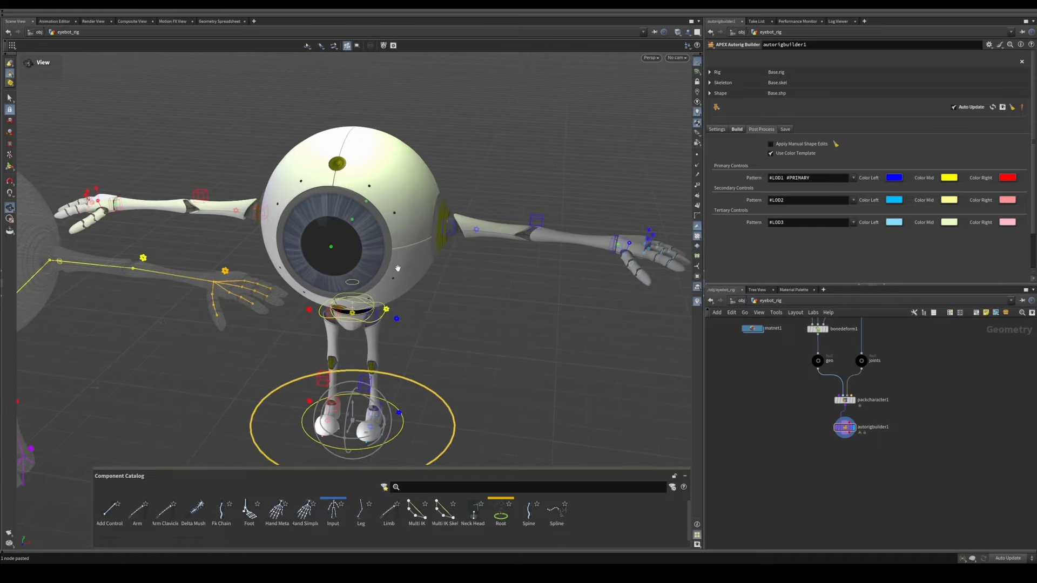
middle_click_drag(406, 287, 387, 263, "alt")
left_click_drag(387, 262, 349, 275, "alt")
middle_click_drag(350, 275, 383, 266, "alt")
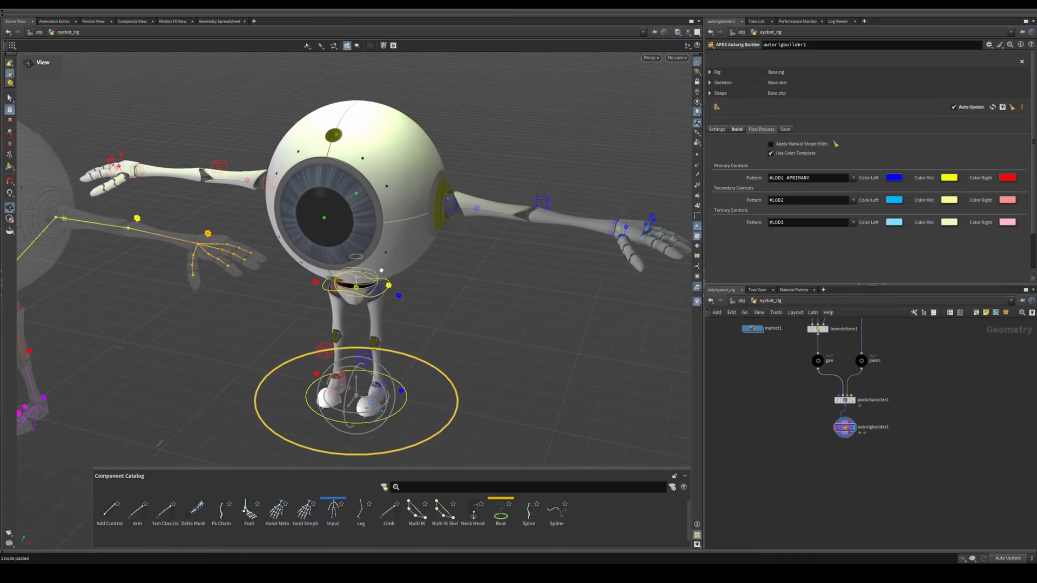
left_click_drag(425, 309, 409, 289, "alt")
key("apostrophe")
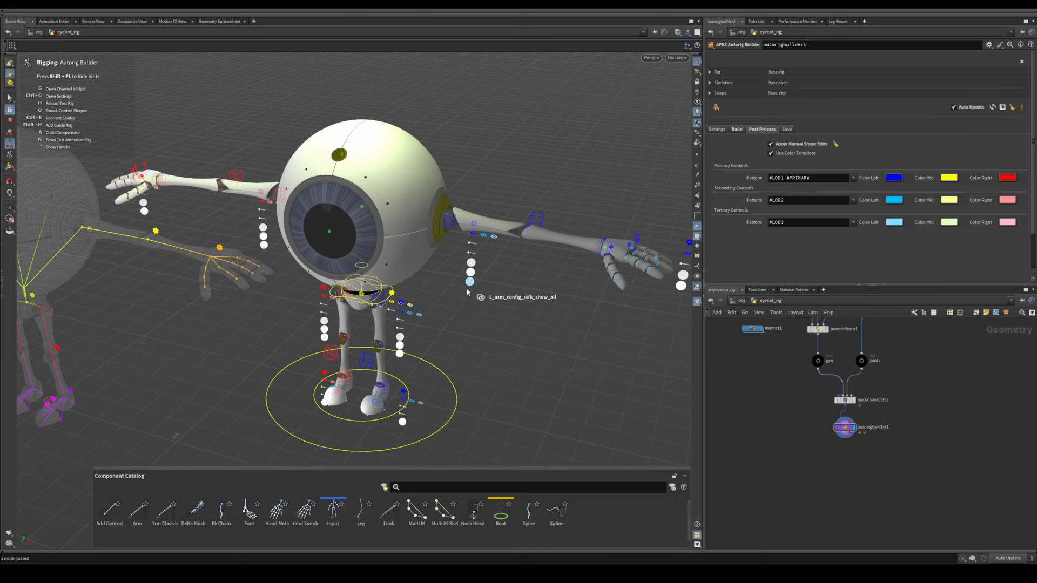
Step: Select the left arm's FK controls at the shoulder, elbow and wrist for shape adjustment
right_click_drag(519, 226, 562, 198, "alt")
middle_click_drag(419, 214, 370, 239, "alt")
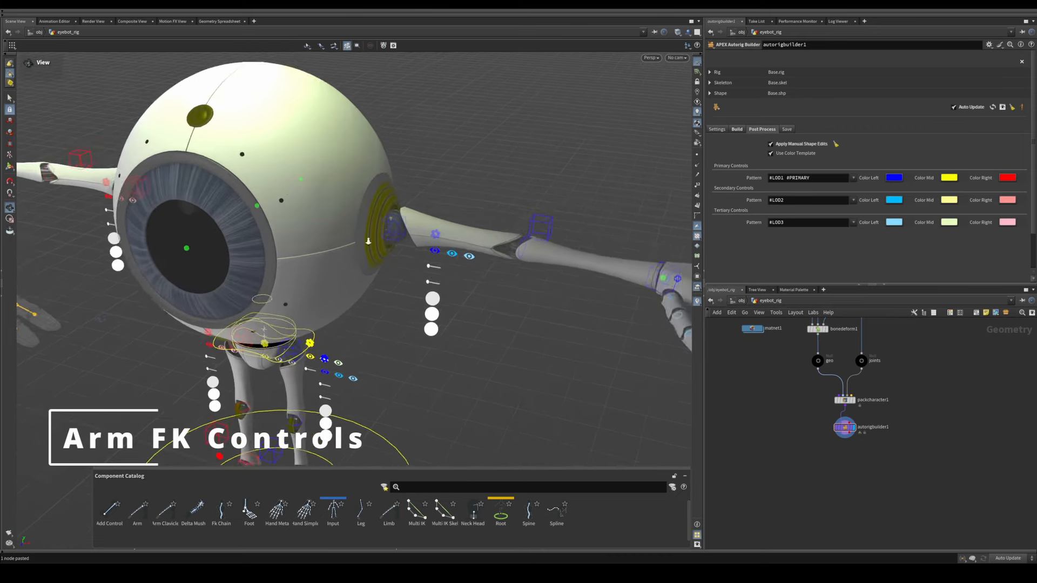
right_click_drag(370, 239, 511, 218, "alt")
left_click_drag(512, 217, 458, 206, "alt")
left_click(452, 189)
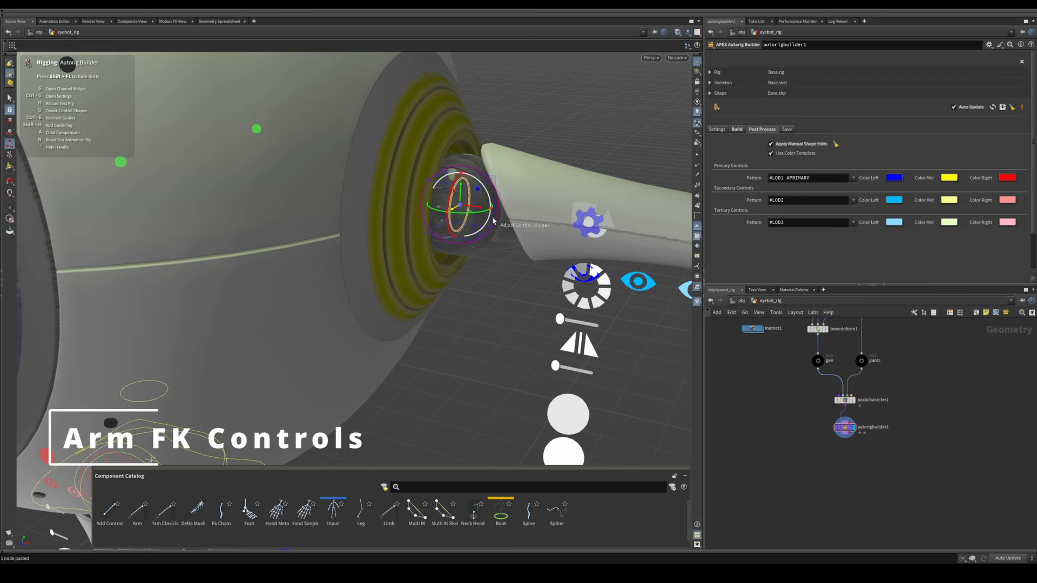
middle_click_drag(487, 219, 311, 224, "alt")
right_click_drag(311, 225, 260, 238, "alt")
middle_click_drag(551, 264, 446, 257, "alt")
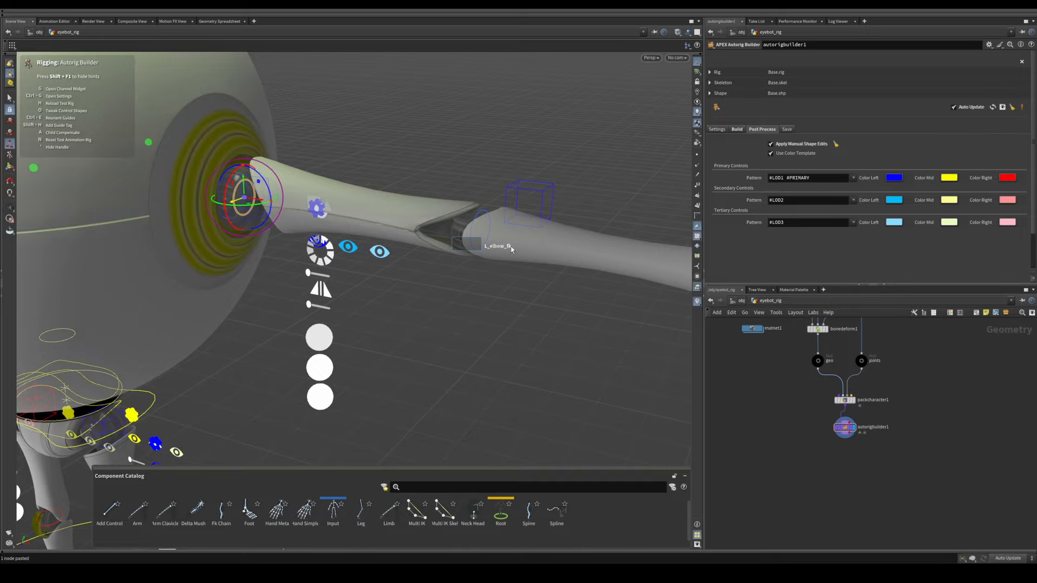
left_click_drag(511, 249, 517, 252)
middle_click_drag(589, 250, 429, 240, "alt")
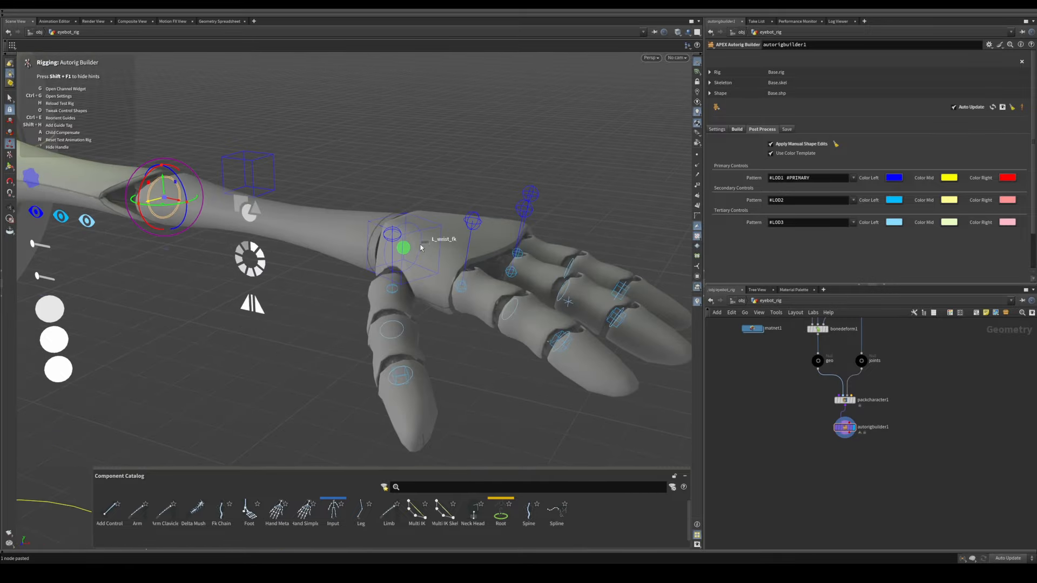
left_click(421, 248, "shift")
right_click_drag(456, 248, 192, 225, "alt")
left_click_drag(192, 224, 242, 260, "alt")
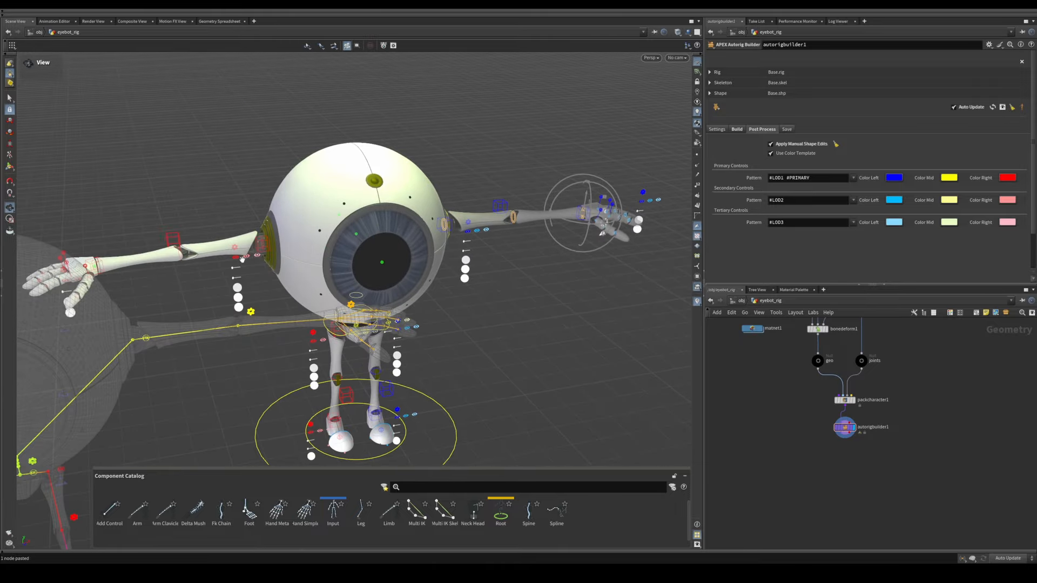
Step: Add the right arm's shoulder, elbow and wrist FK controls to the current selection
right_click_drag(243, 260, 408, 236, "alt")
left_click_drag(403, 254, 367, 252, "alt")
right_click_drag(367, 252, 424, 238, "alt")
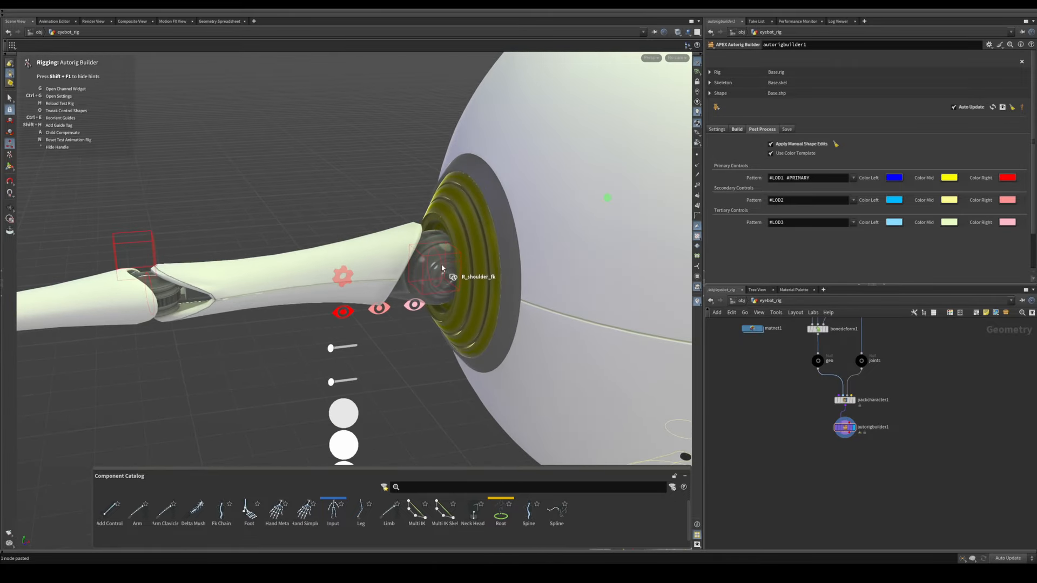
key("ctrl+z")
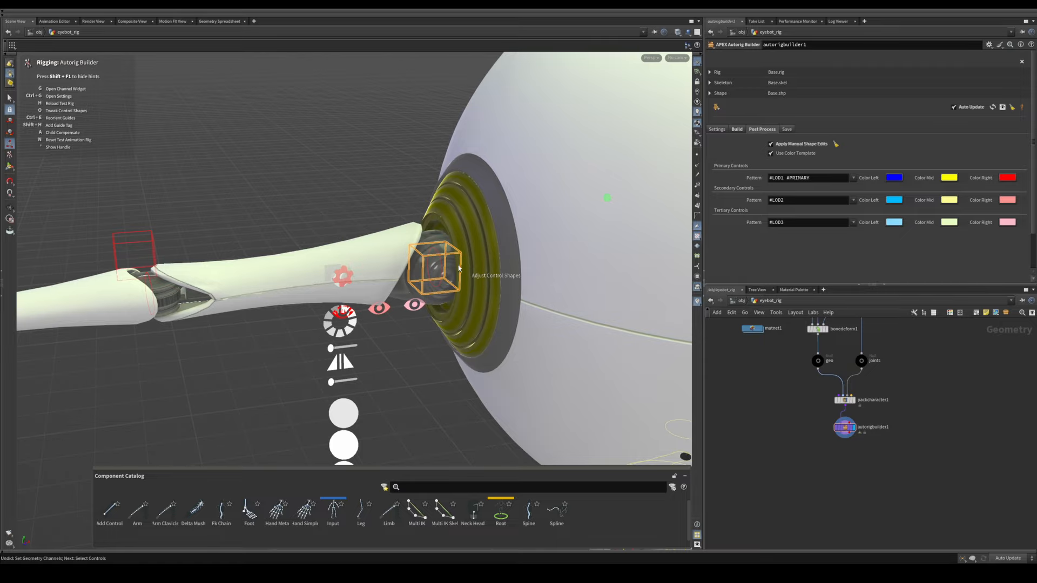
left_click_drag(451, 281, 382, 250, "alt")
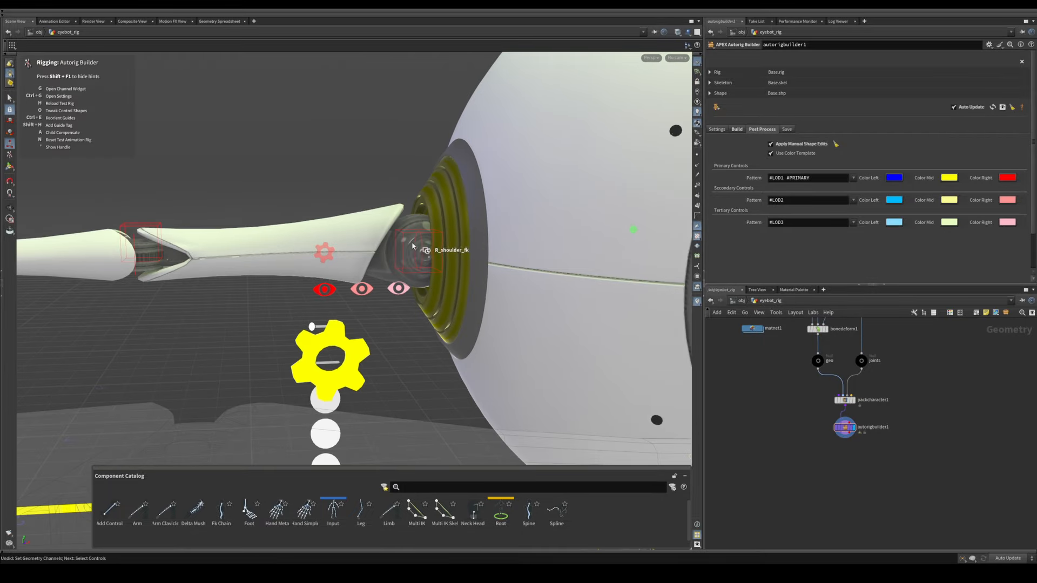
middle_click_drag(261, 266, 413, 251, "alt")
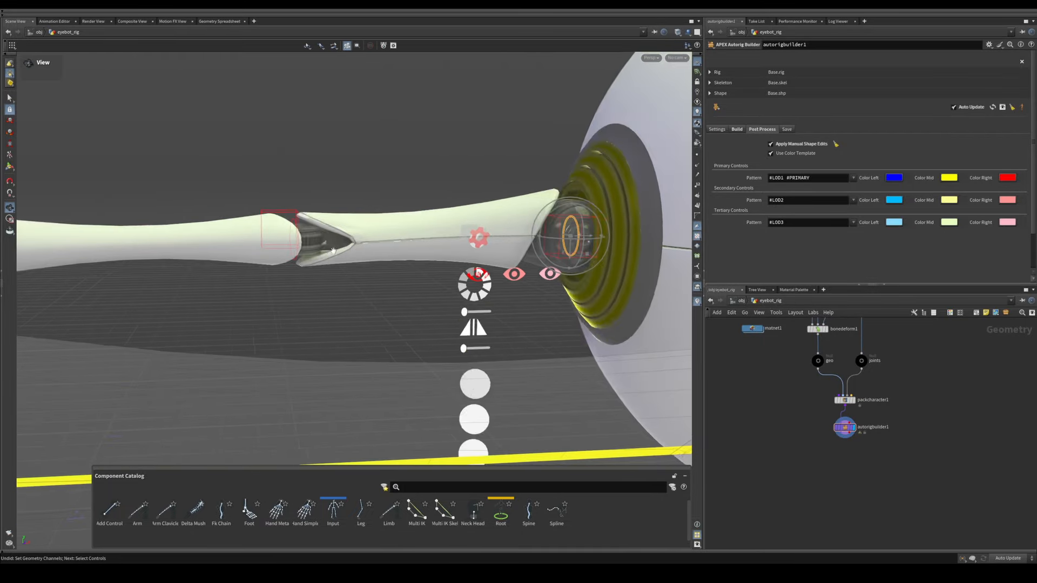
left_click_drag(301, 246, 323, 253, "alt")
left_click_drag(221, 299, 273, 246, "alt")
left_click_drag(242, 211, 397, 294, "alt")
middle_click_drag(397, 294, 368, 255, "alt")
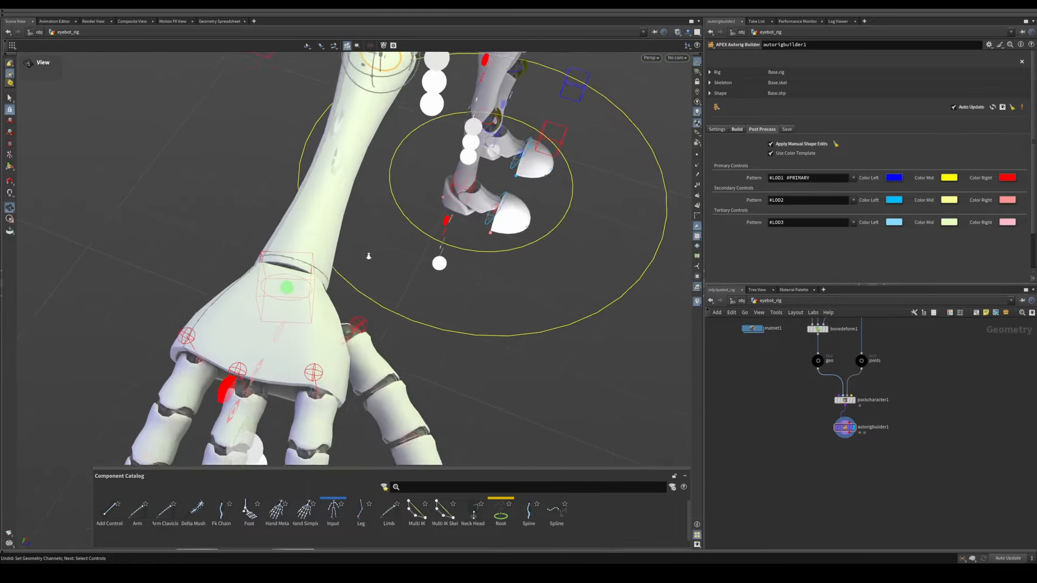
left_click_drag(368, 255, 314, 318, "alt")
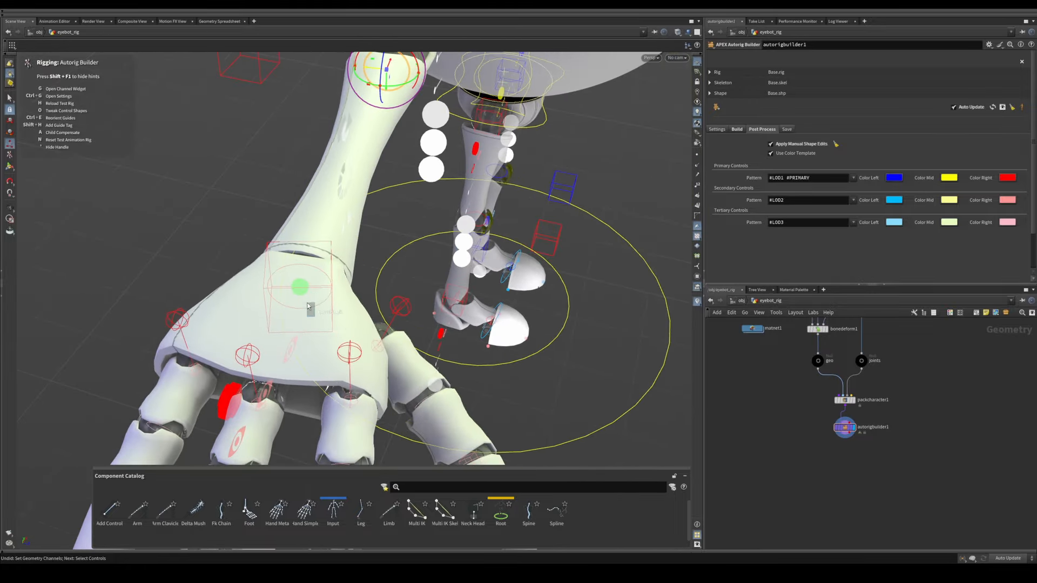
left_click(308, 305)
Step: Scale up all selected FK control shapes on both arms so they surround the limbs
left_click_drag(364, 254, 334, 258, "alt")
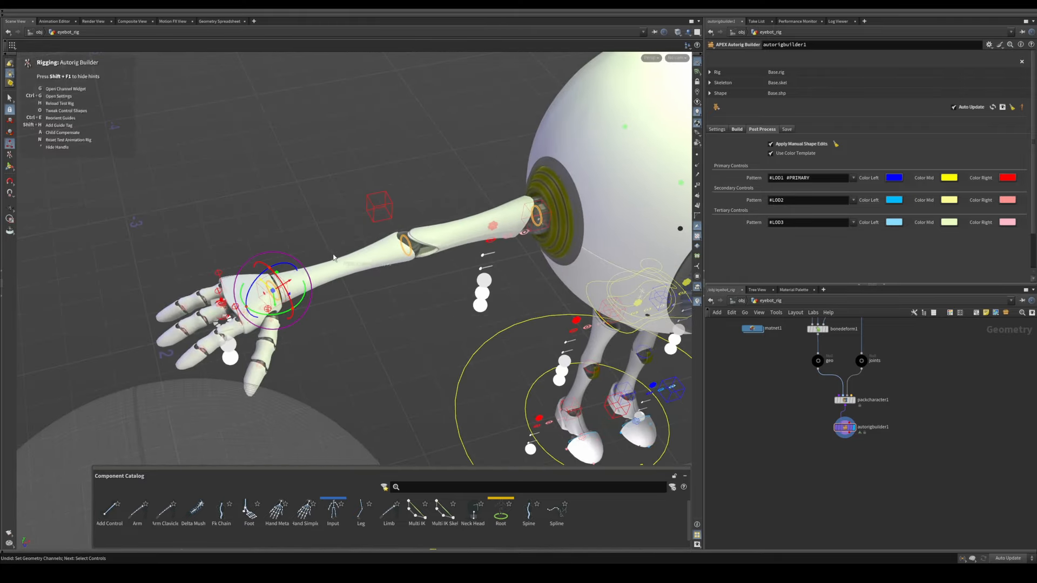
left_click_drag(224, 283, 387, 274, "alt")
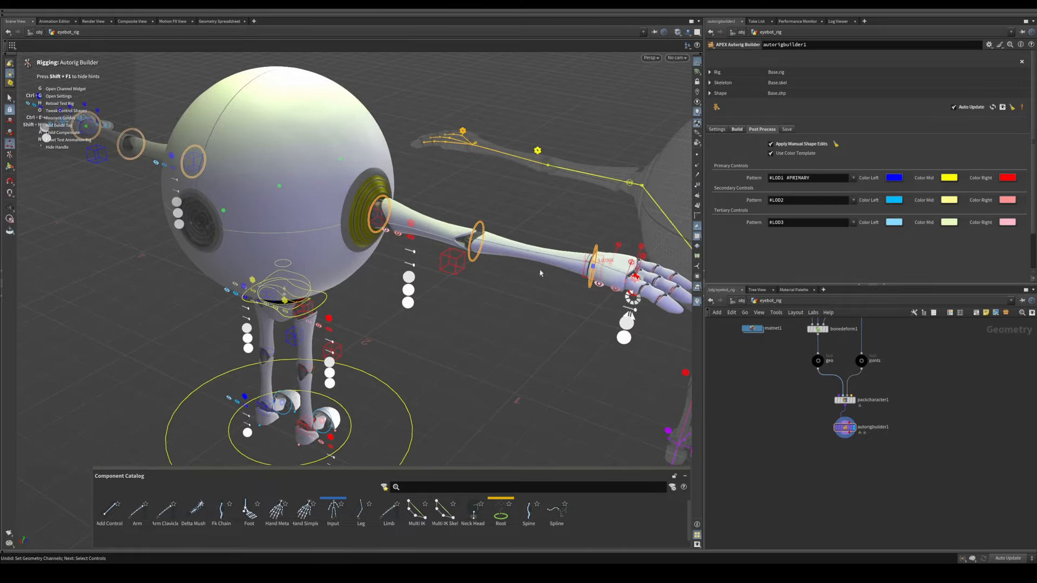
left_click_drag(540, 273, 219, 235, "alt")
right_click_drag(218, 234, 280, 241, "alt")
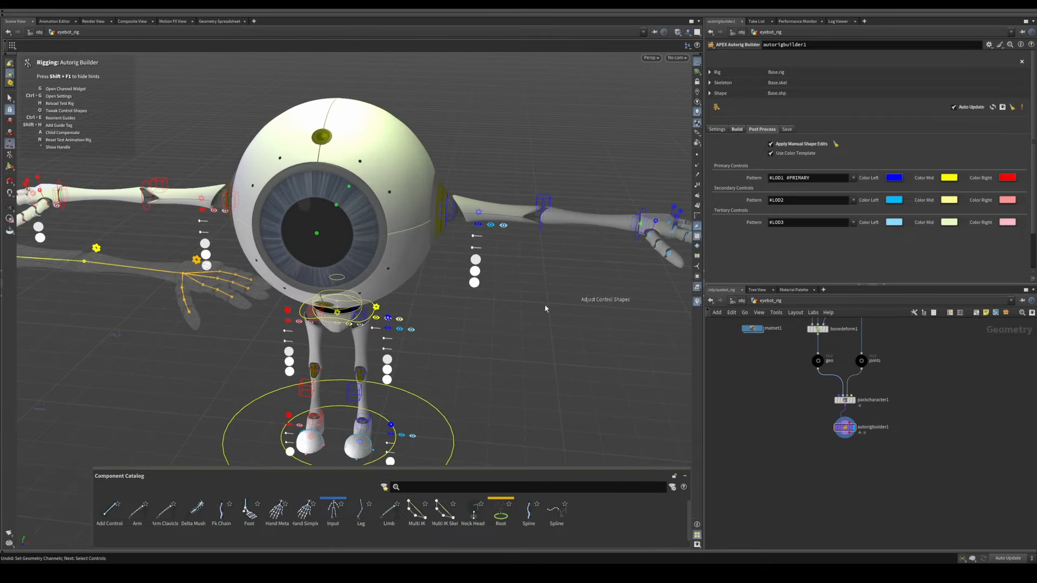
Step: Select the left arm's IK target control at the wrist for shape adjustment
left_click_drag(545, 309, 425, 260, "alt")
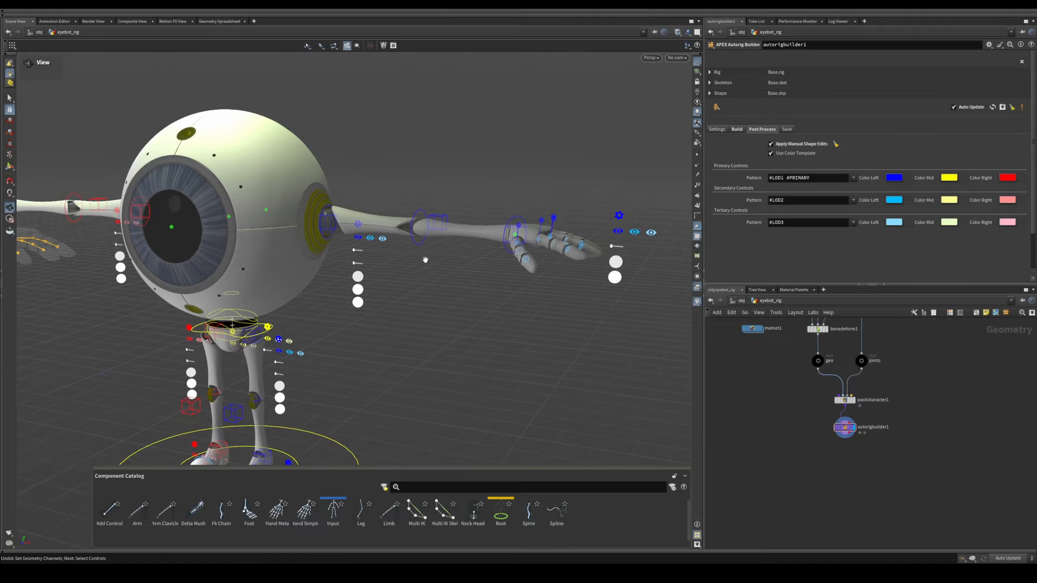
right_click_drag(425, 260, 537, 248, "alt")
middle_click_drag(537, 248, 382, 264, "alt")
right_click_drag(383, 264, 581, 236, "alt")
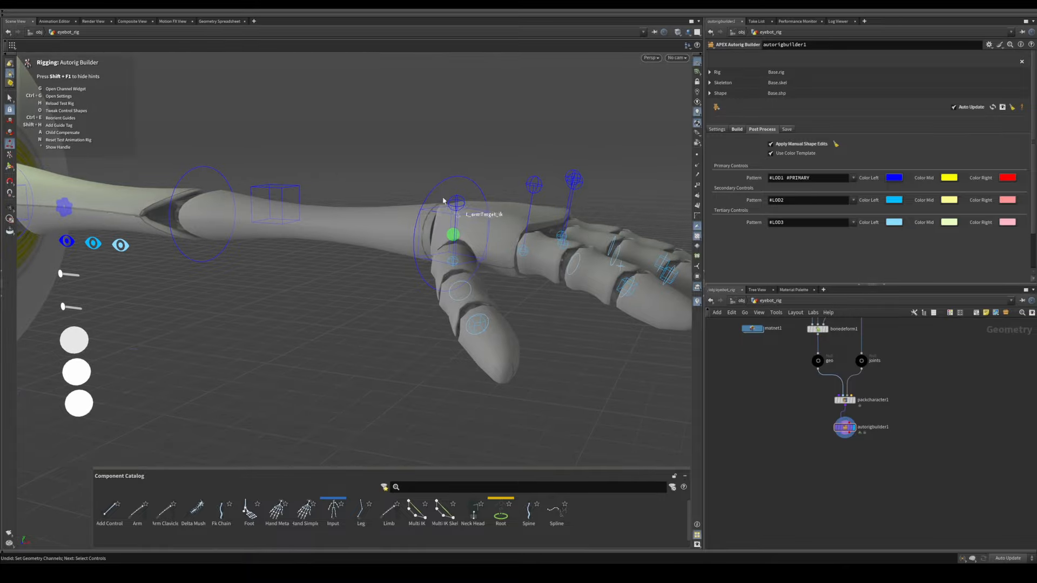
left_click(453, 232)
right_click_drag(452, 232, 211, 239, "alt")
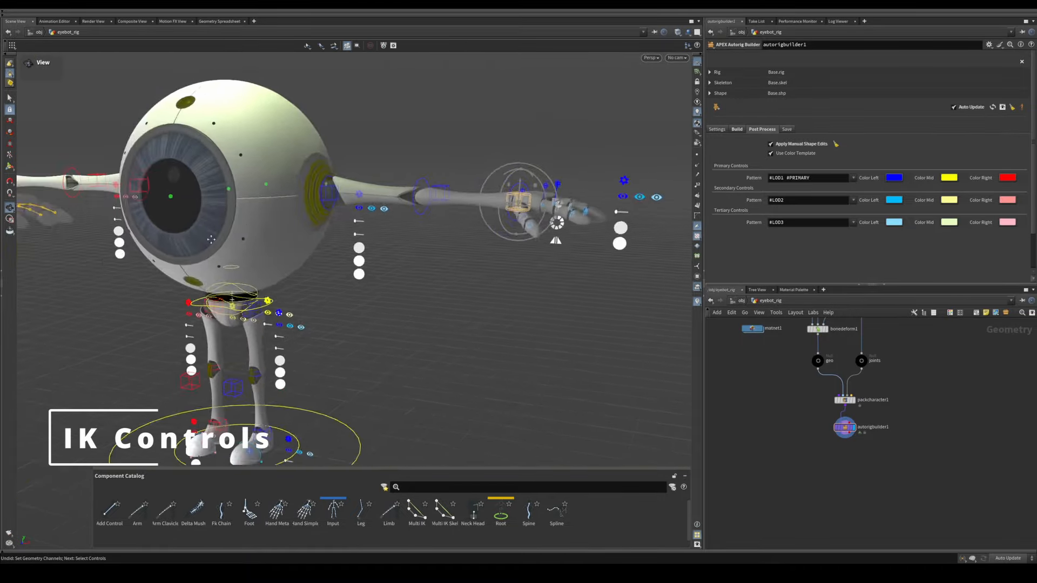
Step: Add the right arm's IK target control at the wrist to the selection
middle_click_drag(211, 239, 410, 324, "alt")
left_click_drag(164, 218, 259, 265, "alt")
right_click_drag(216, 270, 281, 277, "alt")
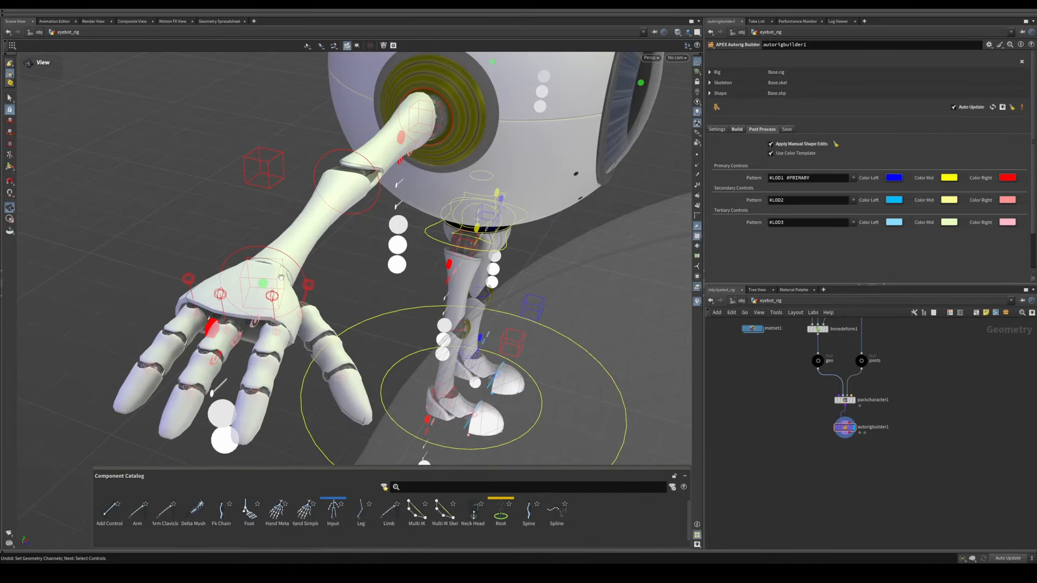
left_click_drag(280, 277, 459, 243, "alt")
right_click_drag(292, 276, 321, 271, "alt")
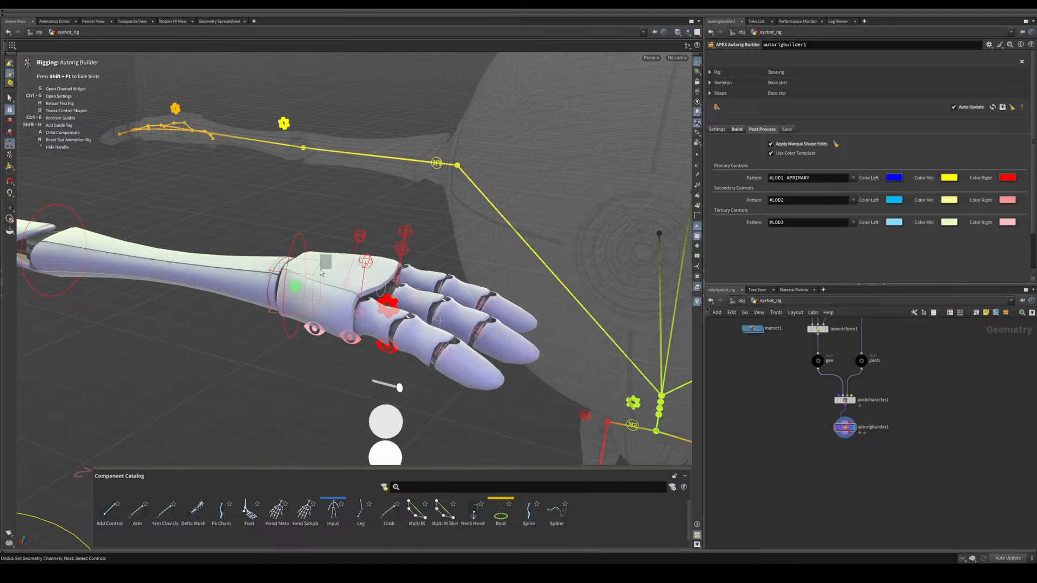
Step: Add the ankle IK controls of both feet to the current selection
middle_click_drag(248, 341, 551, 114, "alt")
middle_click_drag(146, 391, 255, 286, "alt")
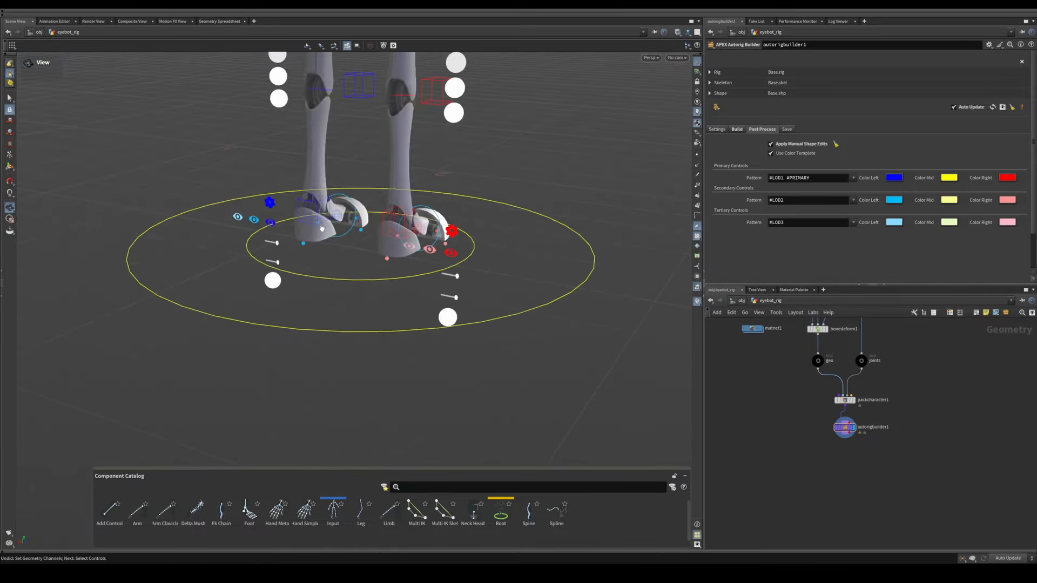
right_click_drag(255, 286, 323, 296, "alt")
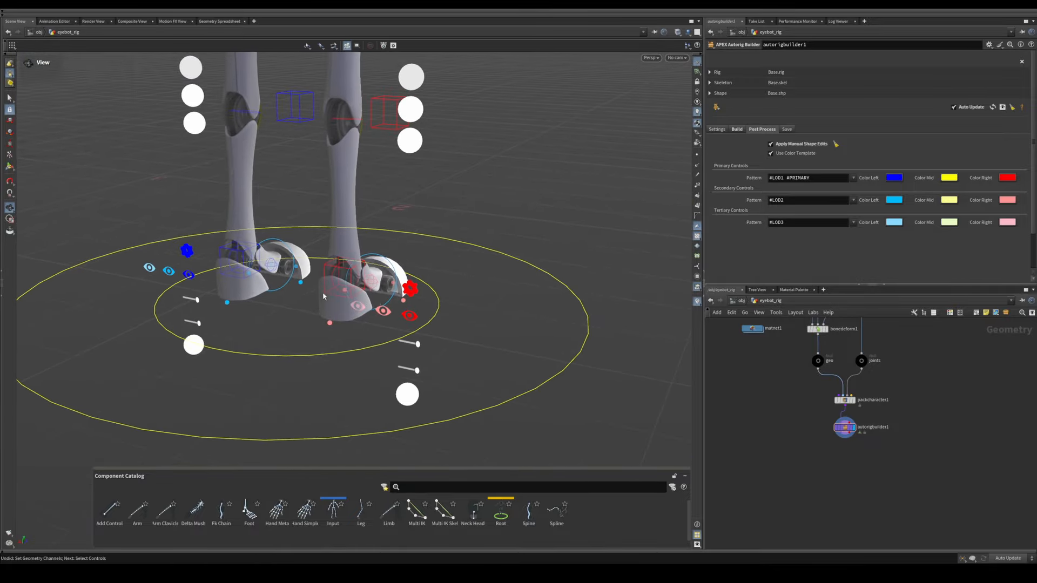
right_click_drag(225, 275, 253, 321, "alt")
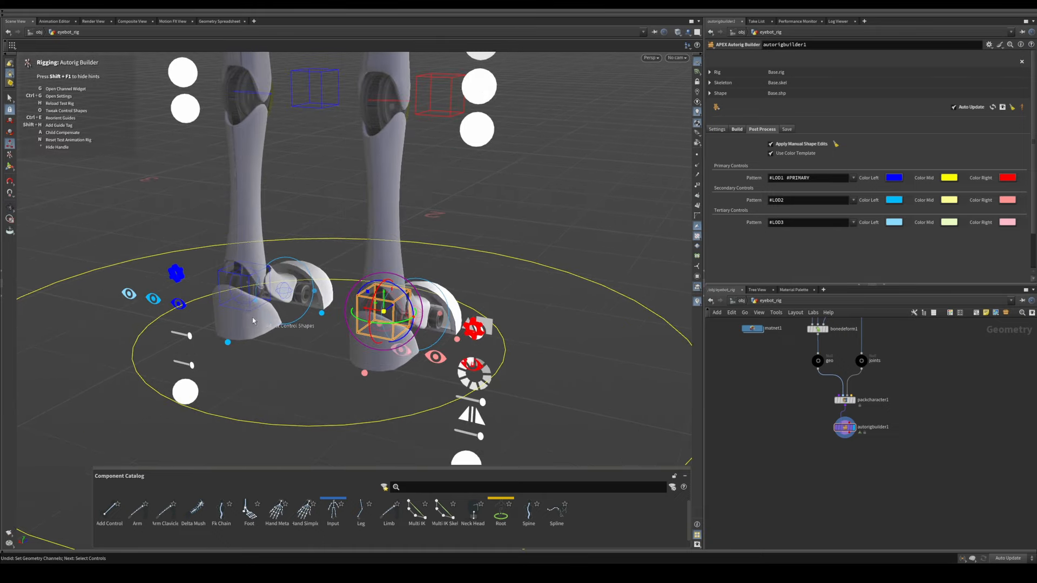
left_click_drag(247, 313, 495, 264, "alt")
Step: Replace the shape of the selected wrist and ankle IK controls with a solid sphere
right_click_drag(495, 264, 362, 278, "alt")
middle_click_drag(362, 278, 359, 229, "alt")
left_click_drag(359, 229, 341, 245, "alt")
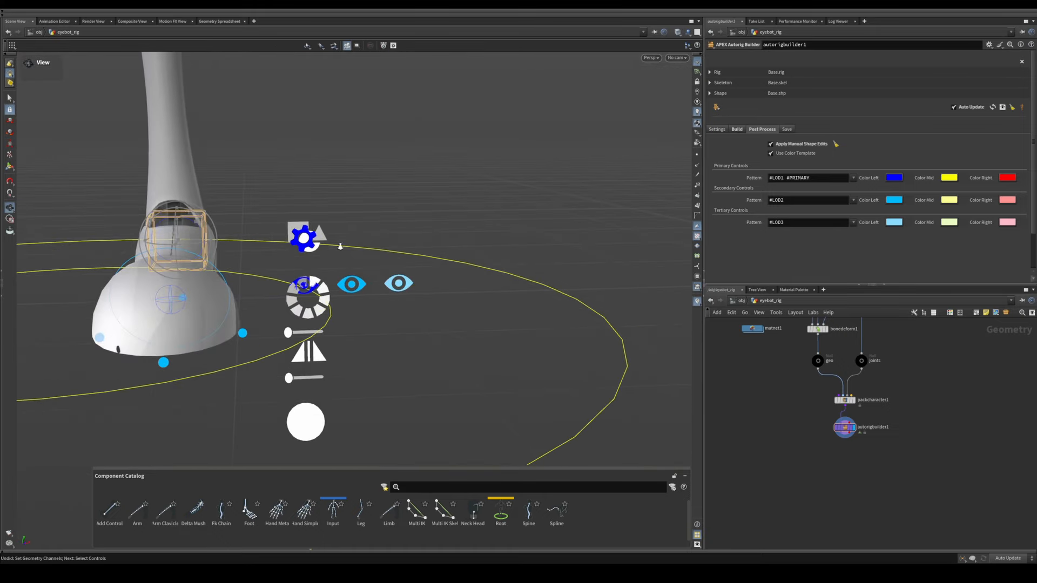
right_click_drag(340, 246, 324, 264, "alt")
key("Return")
left_click_drag(295, 245, 299, 240, "alt")
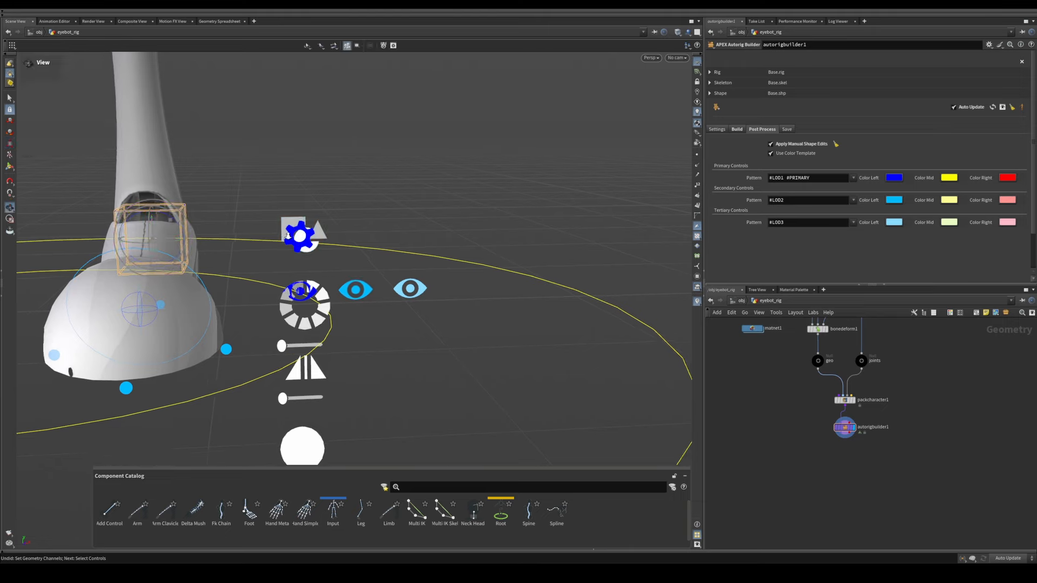
right_click_drag(298, 241, 325, 237, "alt")
mouse_move(326, 236)
middle_mouse_down("alt")
mouse_move(316, 227)
mouse_move(328, 234)
middle_mouse_up("alt")
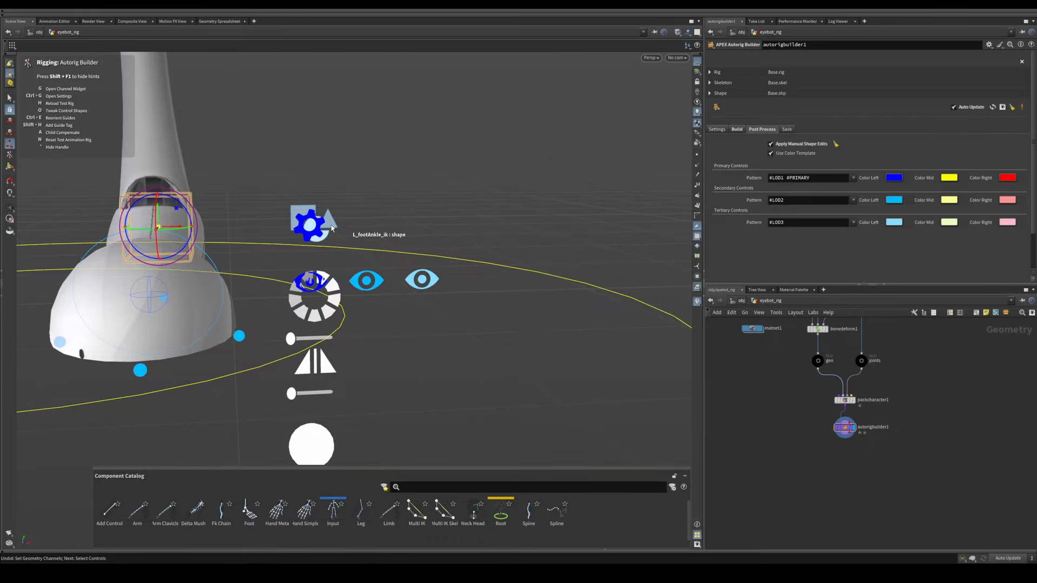
left_click(332, 228)
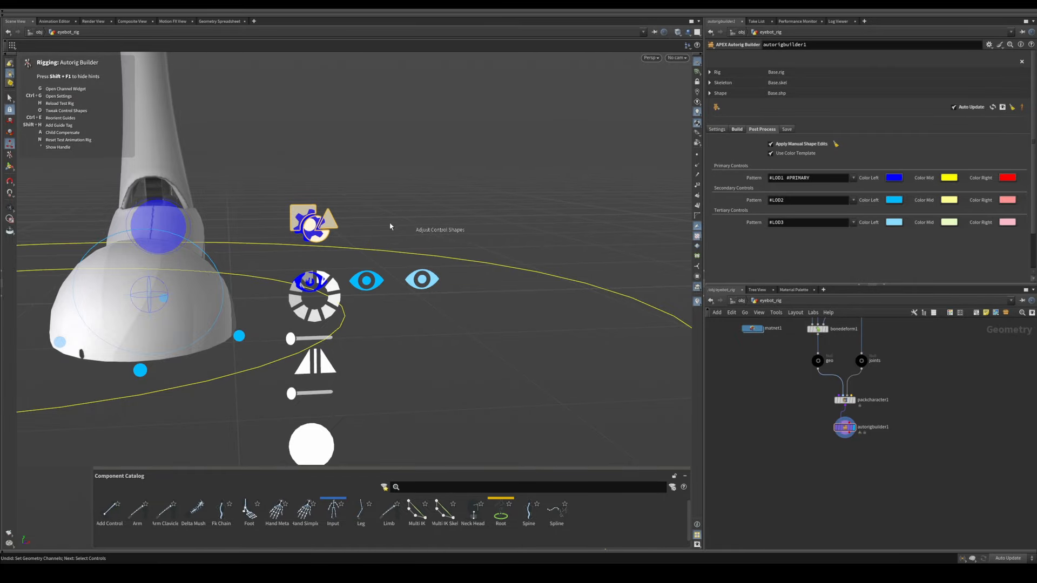
Step: Examine the new sphere shapes of the IK controls at the feet and hands from several angles
right_click_drag(465, 218, 303, 213, "alt")
left_click_drag(345, 215, 308, 291, "alt")
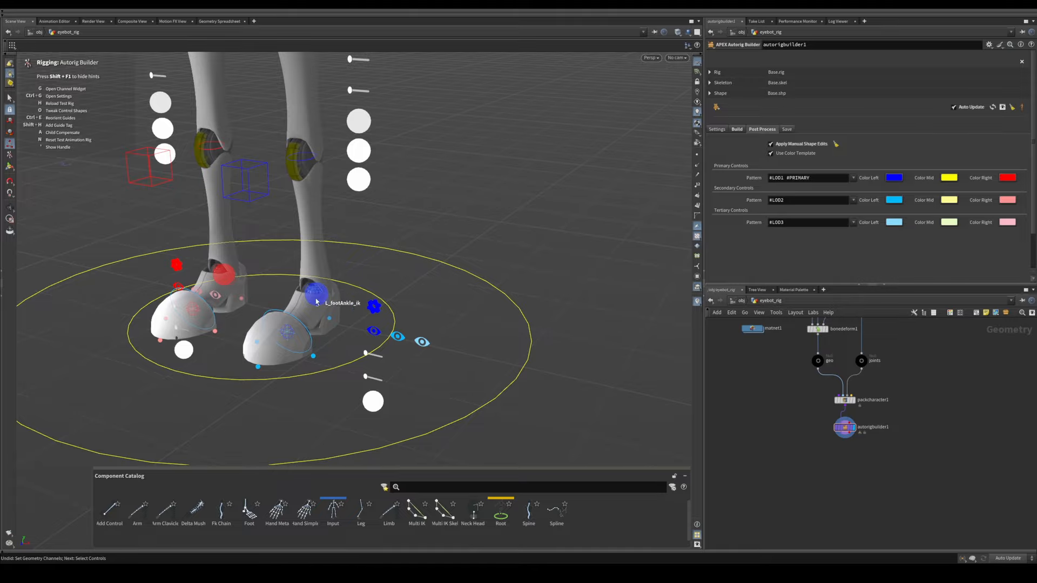
right_click_drag(378, 271, 358, 266, "alt")
middle_click_drag(359, 266, 333, 328, "alt")
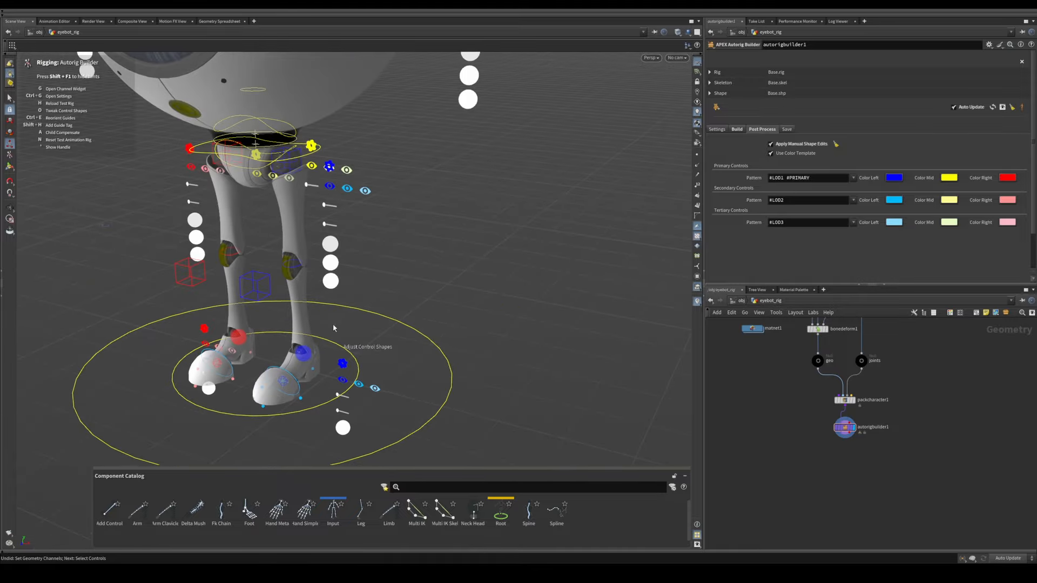
right_click_drag(415, 271, 343, 280, "alt")
middle_click_drag(417, 192, 316, 287, "alt")
left_click_drag(324, 264, 358, 278, "alt")
right_click_drag(359, 278, 331, 275, "alt")
left_click_drag(331, 275, 382, 255, "alt")
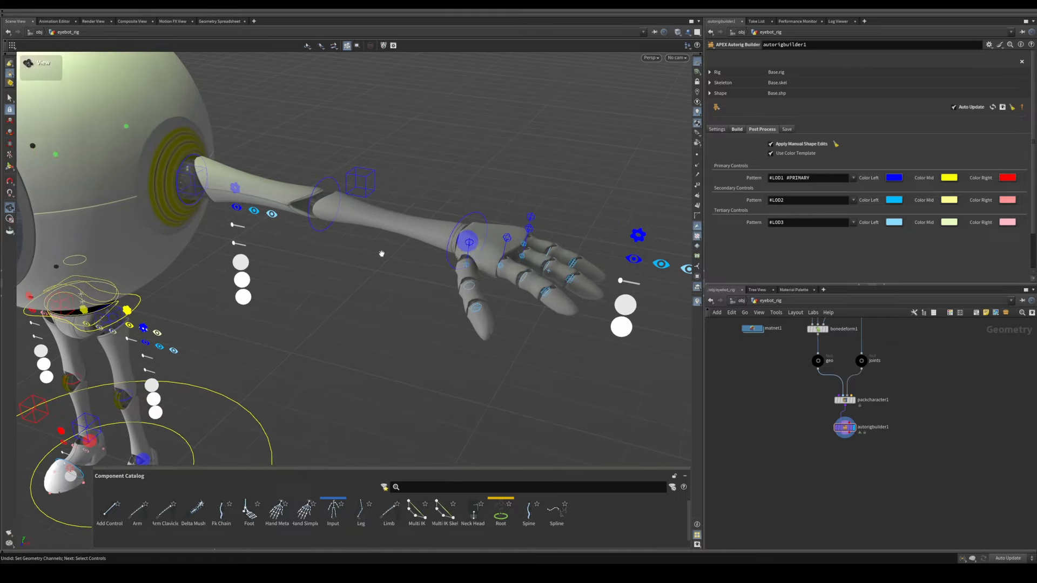
middle_click_drag(316, 266, 394, 252, "alt")
right_click_drag(394, 252, 273, 277, "alt")
middle_click_drag(326, 273, 405, 266, "alt")
left_click_drag(405, 266, 329, 268, "alt")
right_click_drag(329, 268, 372, 287, "alt")
middle_click_drag(373, 286, 335, 318, "alt")
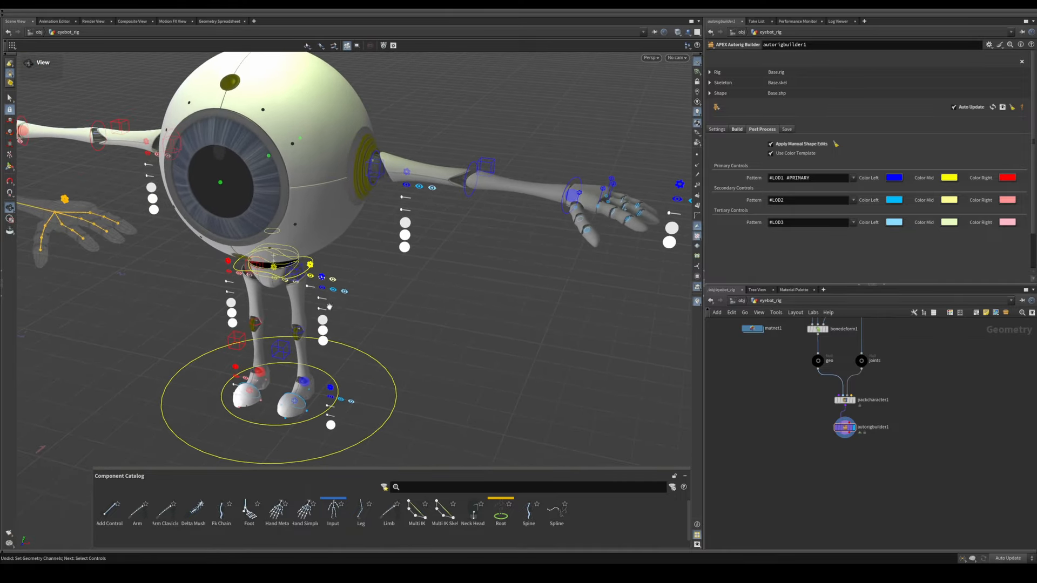
left_click_drag(335, 318, 364, 306, "alt")
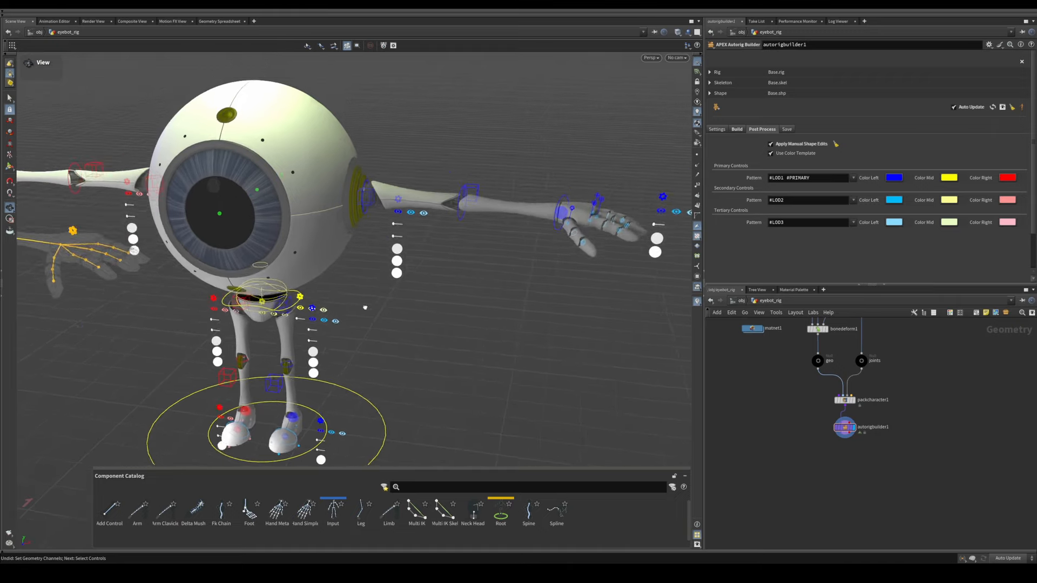
Step: Select the elbow pole vector controls of both arms for shape adjustment
left_click_drag(383, 243, 361, 281, "alt")
right_click_drag(366, 257, 375, 254, "alt")
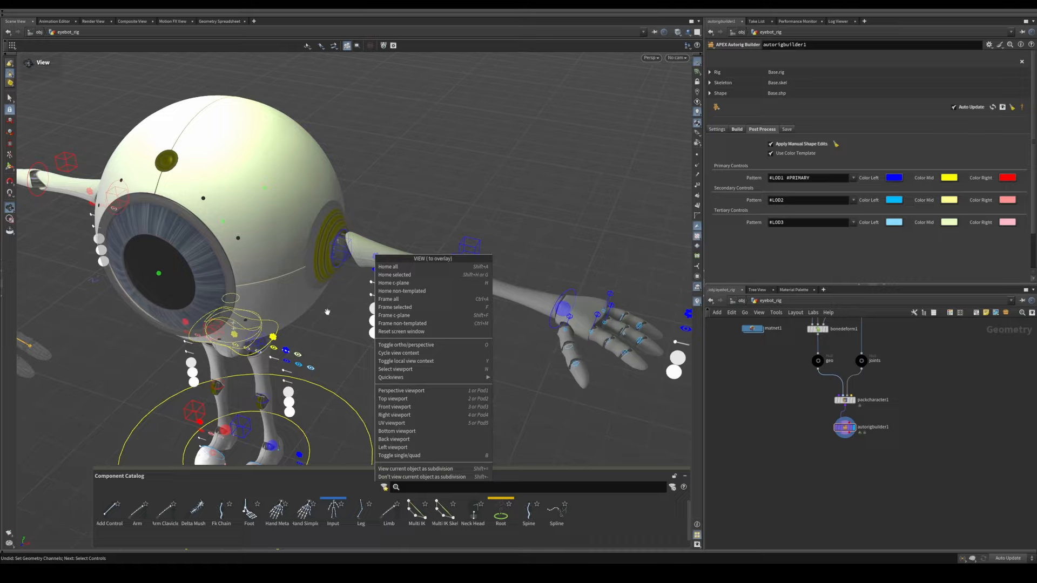
left_click(391, 223)
middle_click_drag(473, 238, 429, 217, "alt")
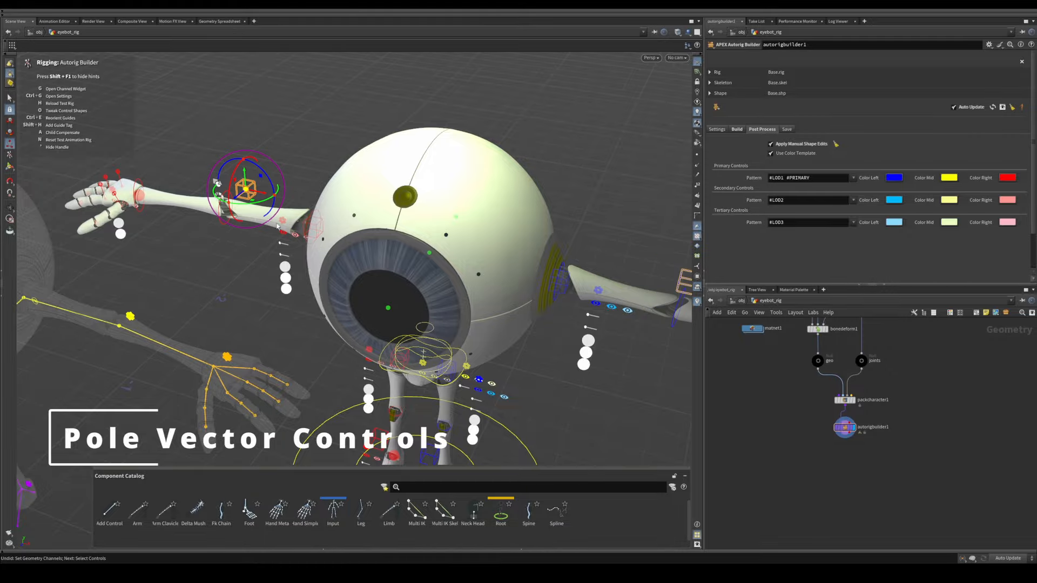
middle_click_drag(297, 335, 248, 146, "alt")
Step: Add both legs' pole vector controls to the selection and change all the pole vector shapes to solid spheres
left_click_drag(319, 270, 243, 250, "alt")
right_click_drag(243, 250, 330, 243, "alt")
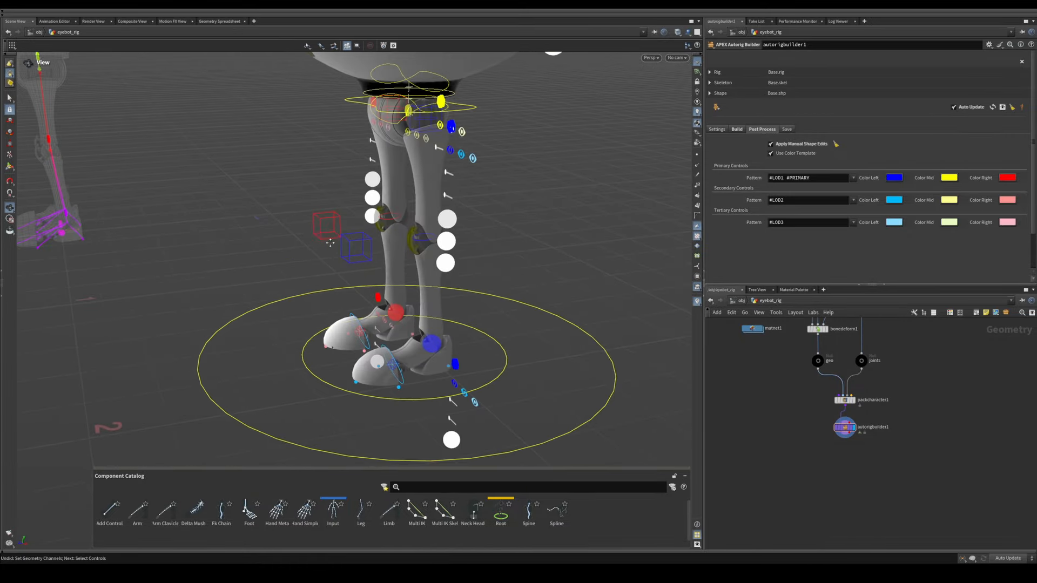
left_click_drag(330, 243, 284, 213, "alt")
left_click_drag(108, 253, 196, 248, "alt")
right_click_drag(197, 248, 317, 243, "alt")
left_click_drag(317, 243, 287, 231, "alt")
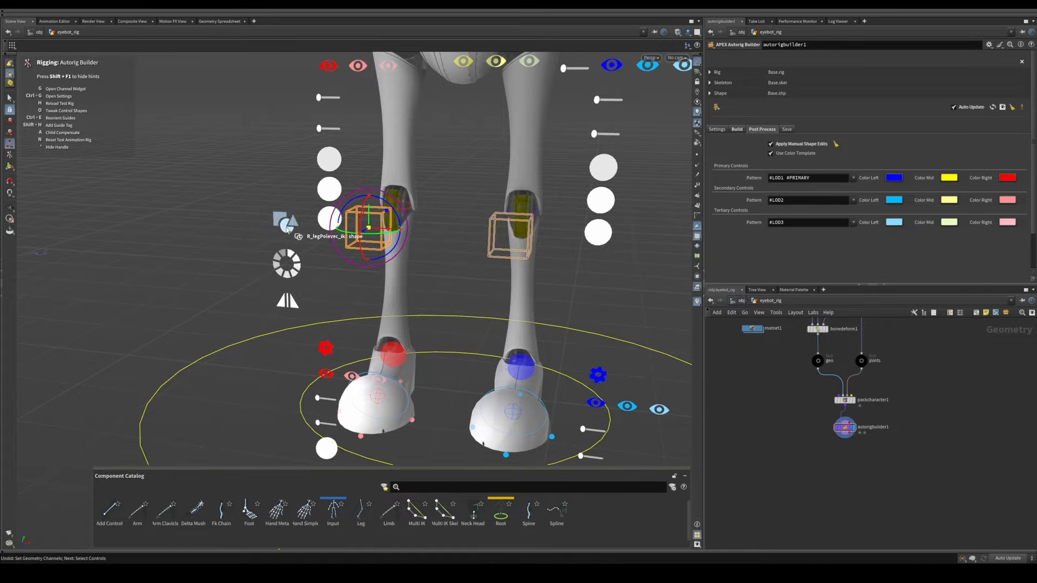
left_click(286, 230)
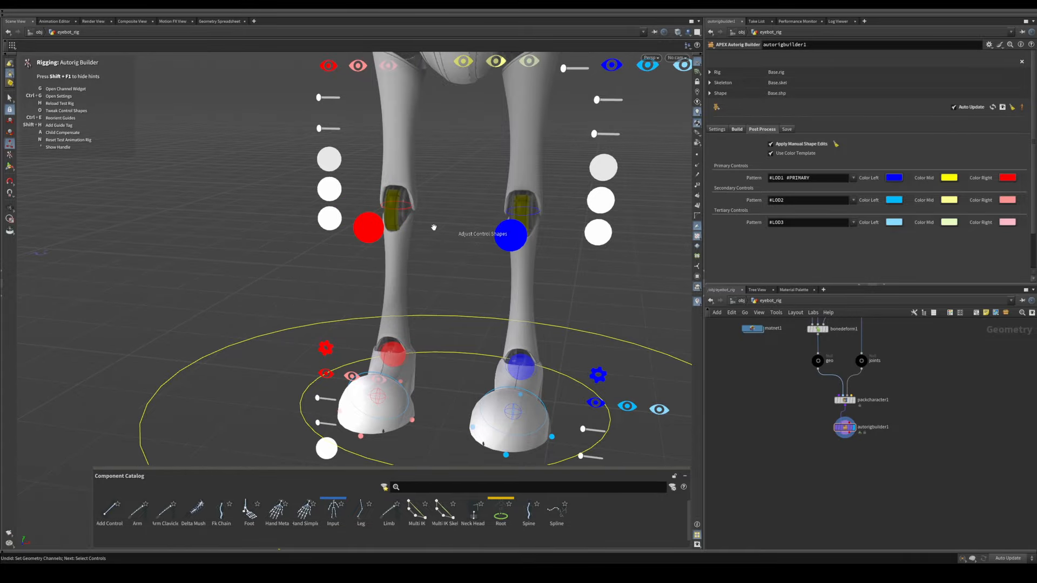
Step: Select the two leg pole vector controls in front of the knees for resizing
left_click_drag(434, 227, 283, 243, "alt")
right_click_drag(282, 243, 292, 238, "alt")
left_click_drag(292, 239, 243, 232, "alt")
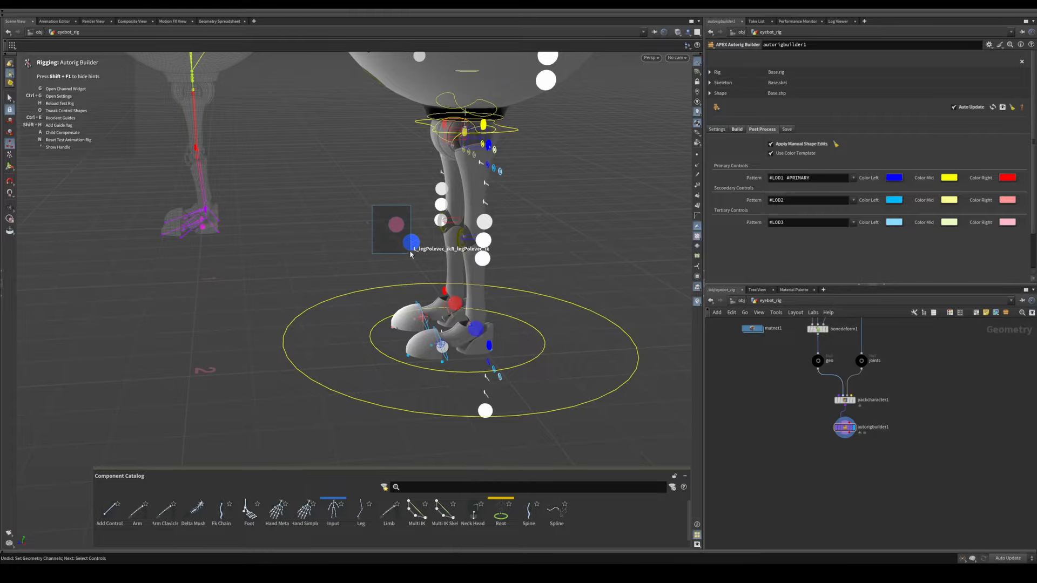
left_click_drag(372, 205, 411, 254)
right_click_drag(553, 199, 470, 202, "alt")
middle_click_drag(469, 203, 383, 206, "alt")
left_click_drag(383, 205, 511, 263, "alt")
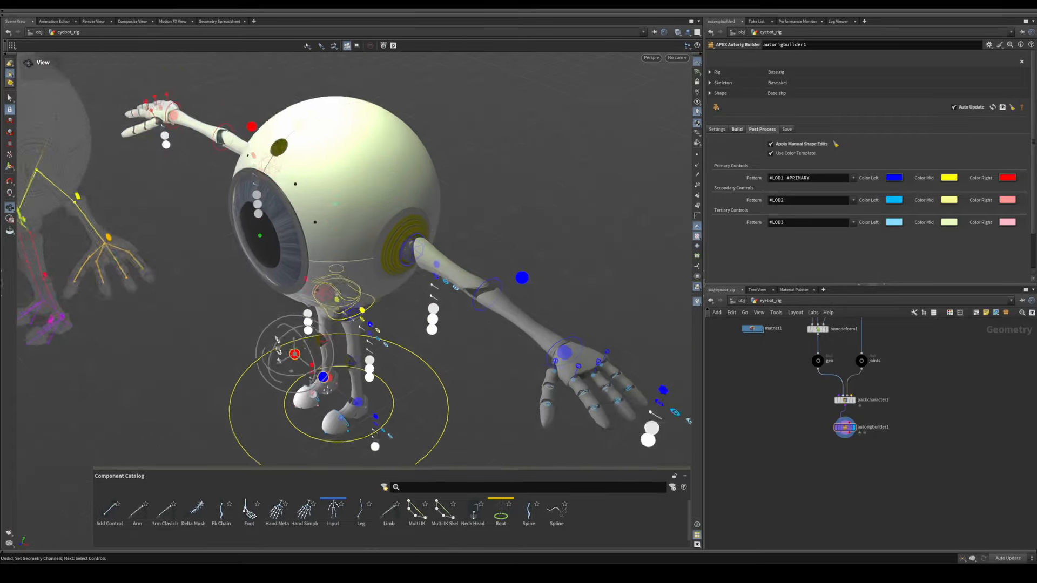
Step: Add both arms' pole vector controls to the selection and scale all four spheres down
middle_click_drag(511, 264, 492, 308, "alt")
middle_click_drag(204, 129, 204, 162, "alt")
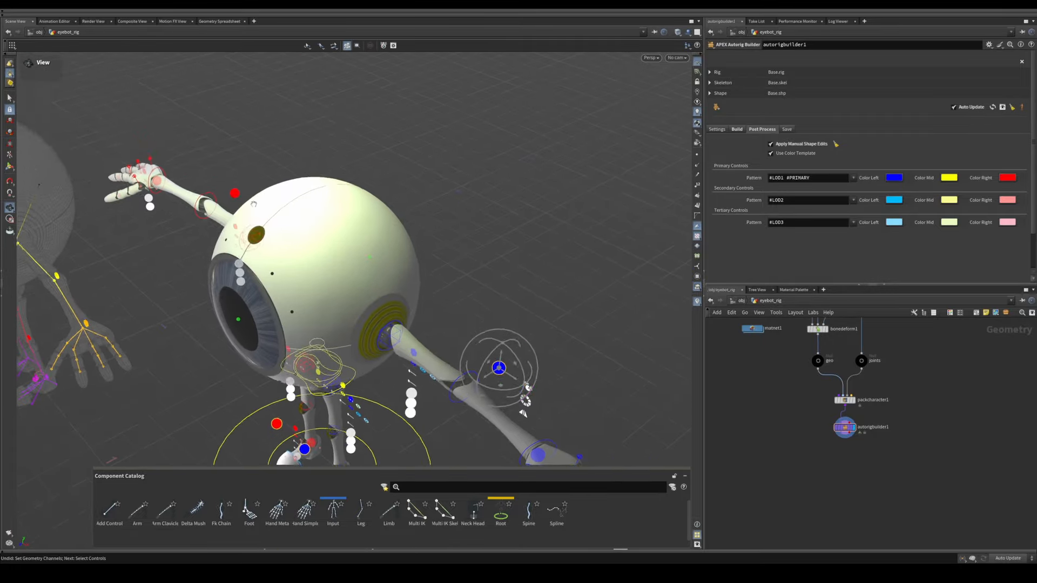
left_click_drag(205, 162, 195, 195, "alt")
right_click_drag(162, 185, 260, 183, "alt")
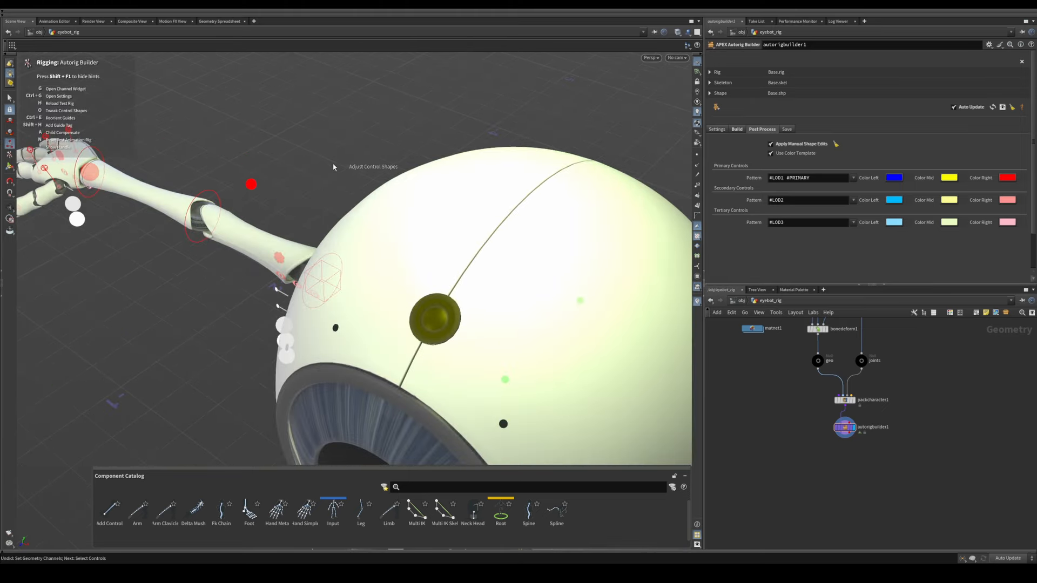
right_click_drag(394, 199, 400, 335, "alt")
Step: Hide the eye, slider and round button controls beside the rig and inspect the foot controls
middle_click_drag(399, 352, 351, 276, "alt")
left_click_drag(352, 281, 344, 262, "alt")
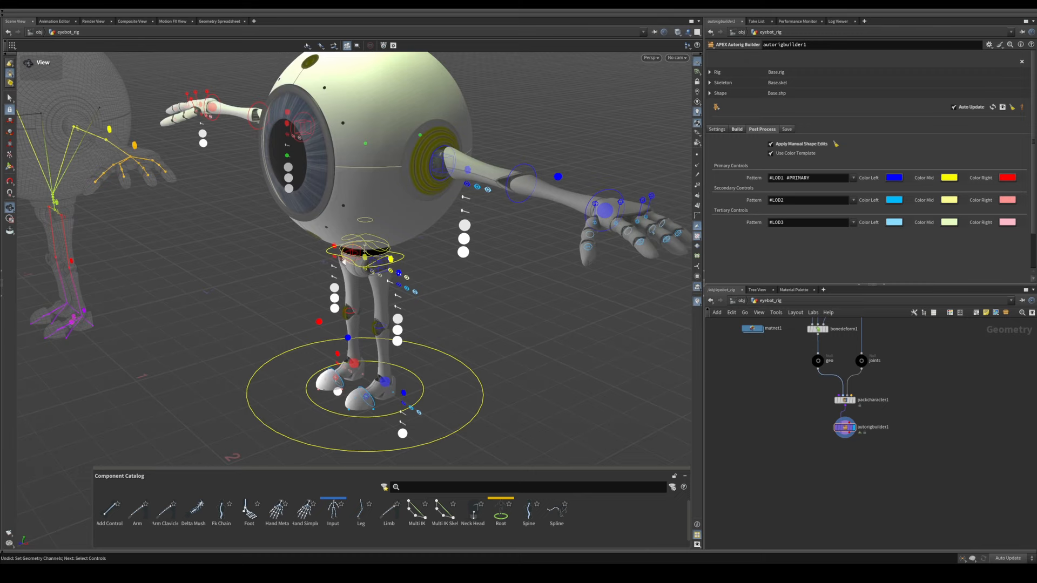
middle_click_drag(344, 262, 326, 195, "alt")
left_click_drag(328, 281, 319, 257, "alt")
middle_click_drag(318, 297, 284, 247, "alt")
right_click_drag(293, 262, 374, 272, "alt")
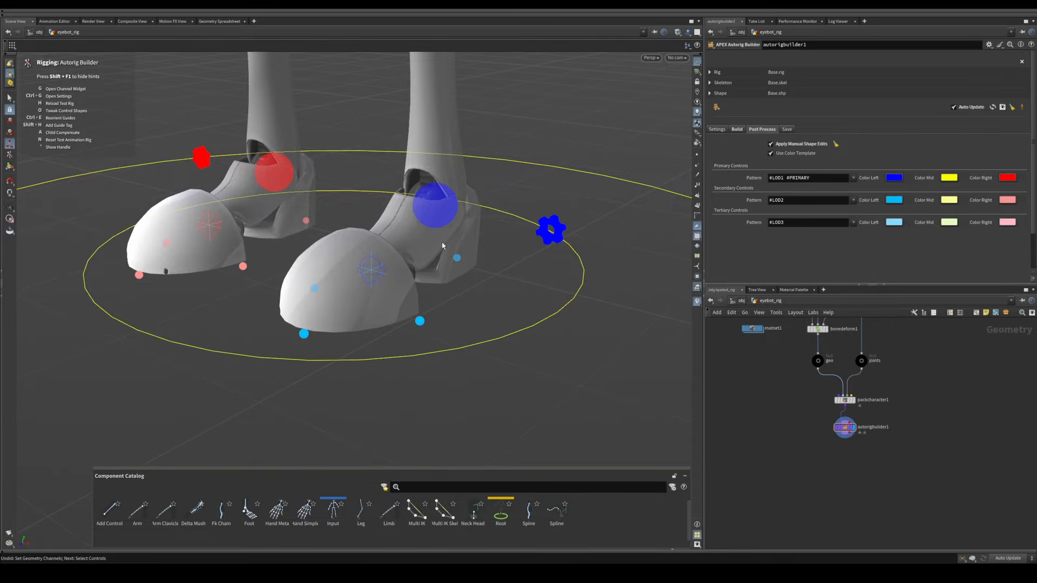
right_click_drag(442, 246, 413, 253, "alt")
middle_click_drag(413, 252, 371, 279, "alt")
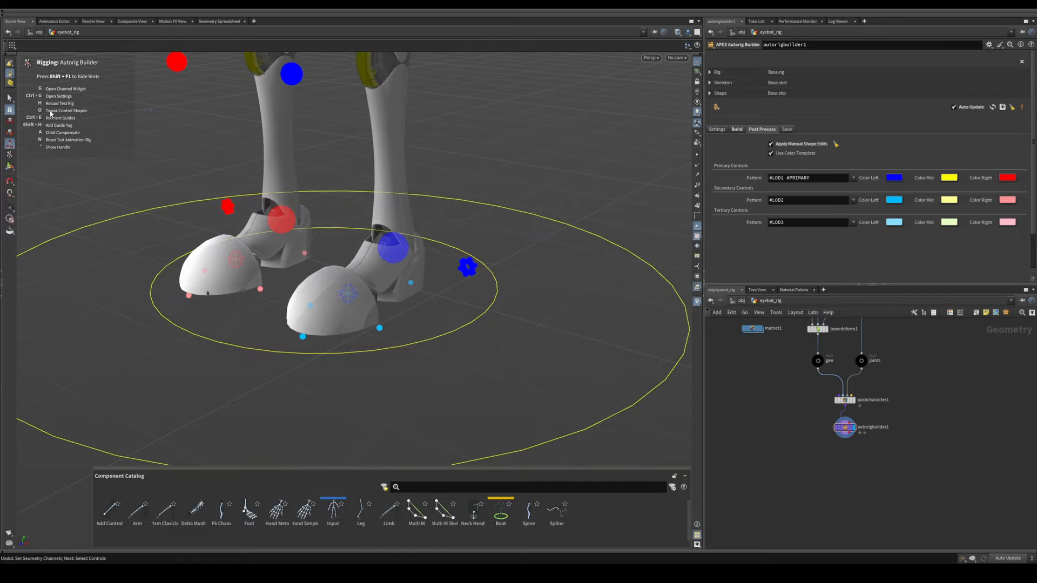
Step: Inspect the control shapes inside the left foot's toe cap up close
right_click_drag(370, 294, 382, 282, "alt")
left_click_drag(382, 283, 364, 290, "alt")
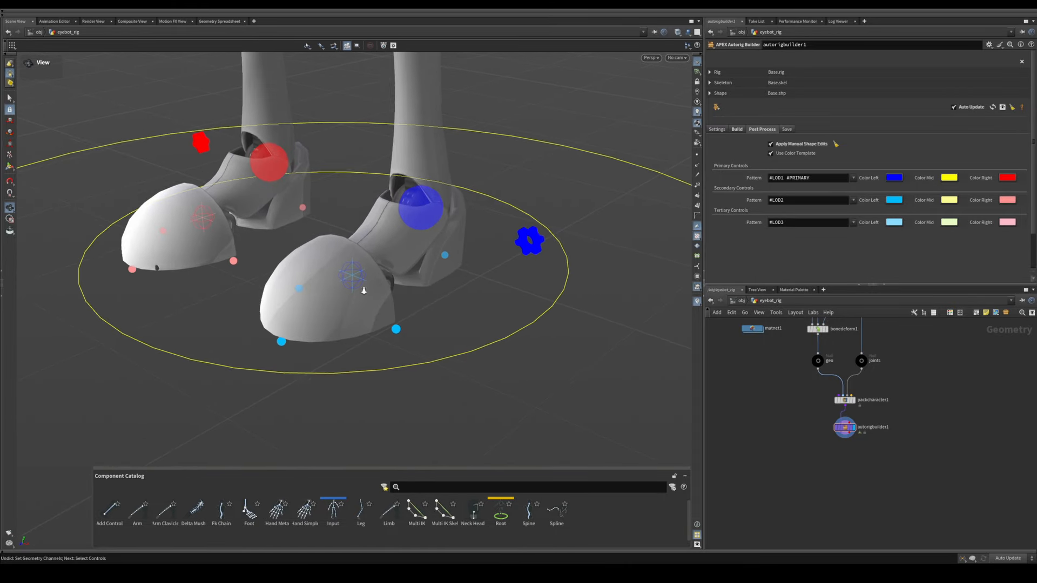
right_click_drag(364, 289, 341, 273, "alt")
left_click_drag(343, 262, 343, 266, "alt")
right_click_drag(342, 266, 352, 290, "alt")
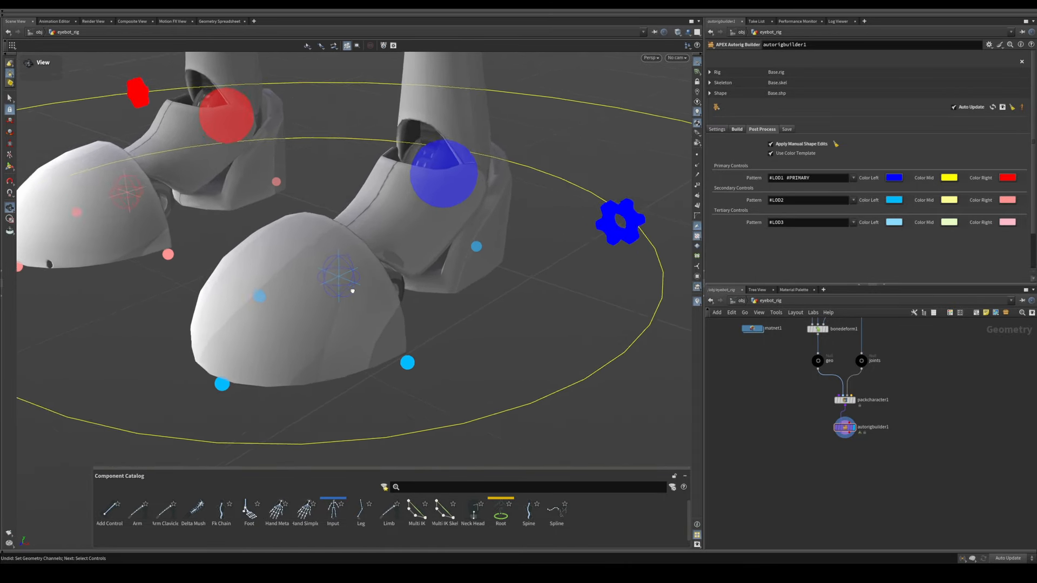
left_click_drag(352, 289, 335, 264, "alt")
left_click(350, 265)
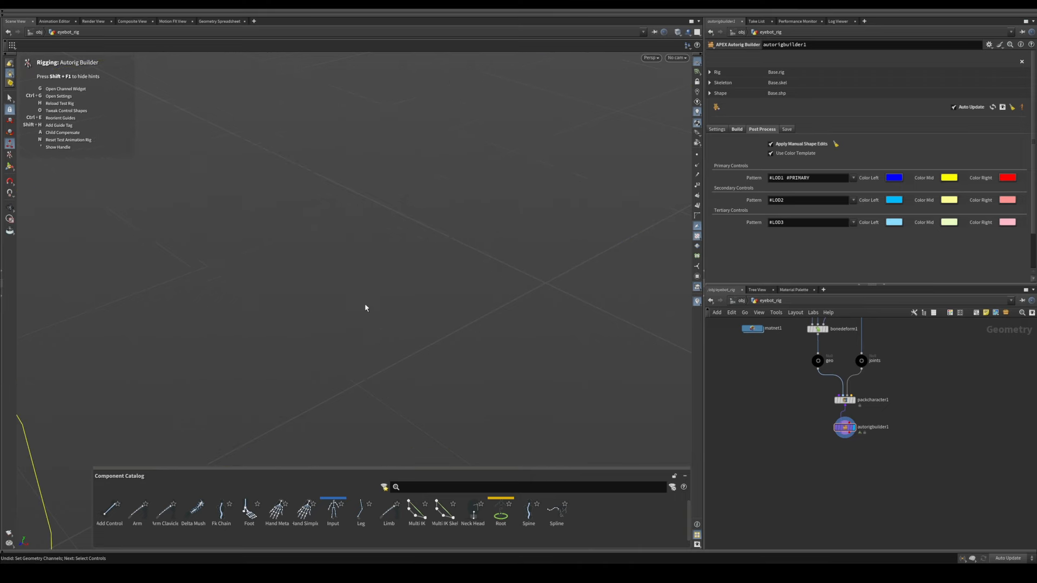
Step: Select the control at the ball of the left foot for shape adjustment
right_click_drag(479, 282, 212, 320, "alt")
middle_click_drag(212, 319, 320, 280, "alt")
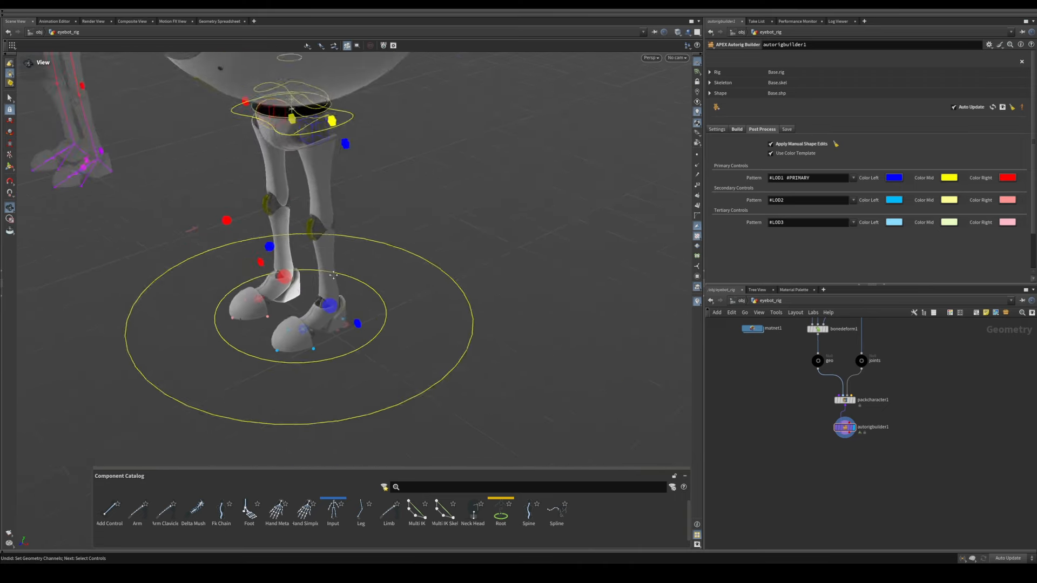
right_click_drag(320, 281, 353, 286, "alt")
left_click_drag(354, 287, 333, 298, "alt")
middle_click_drag(333, 298, 229, 290, "alt")
right_click_drag(229, 291, 335, 289, "alt")
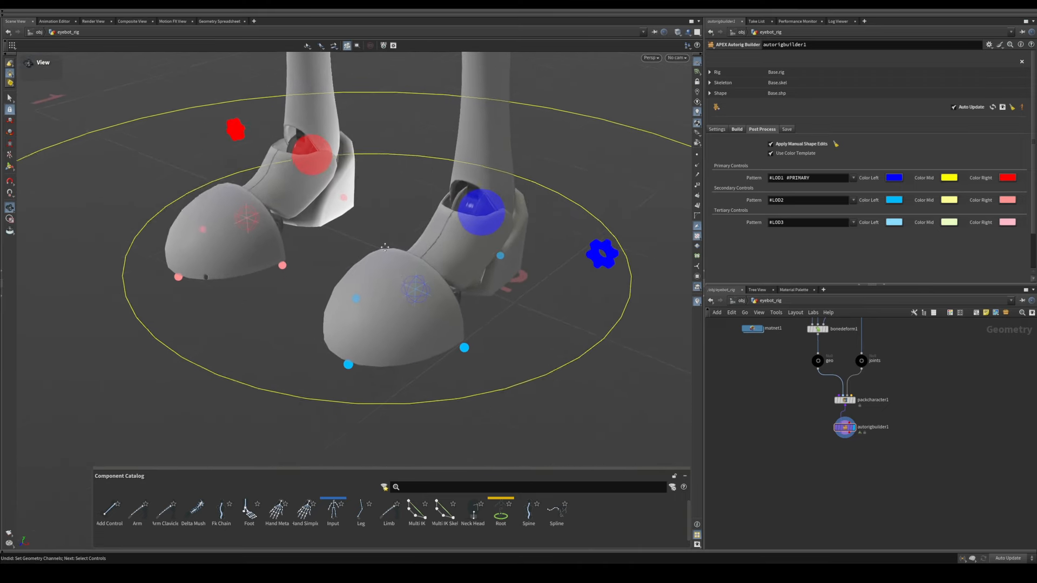
left_click_drag(335, 289, 302, 284, "alt")
right_click_drag(303, 284, 364, 282, "alt")
left_click_drag(364, 282, 356, 289, "alt")
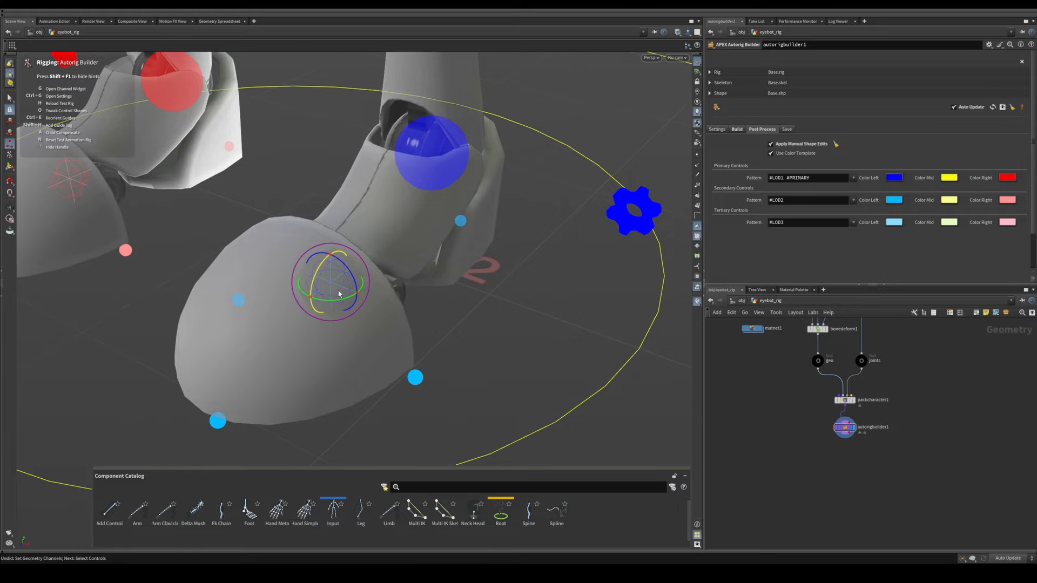
left_click_drag(338, 295, 330, 263, "alt")
Step: Try rotating the left foot with the control at its ball and undo the rotation
right_click_drag(425, 254, 270, 273, "alt")
mouse_move(270, 273)
left_mouse_down("alt")
mouse_move(359, 277)
mouse_move(261, 290)
left_mouse_up("alt")
right_click_drag(261, 290, 389, 281, "alt")
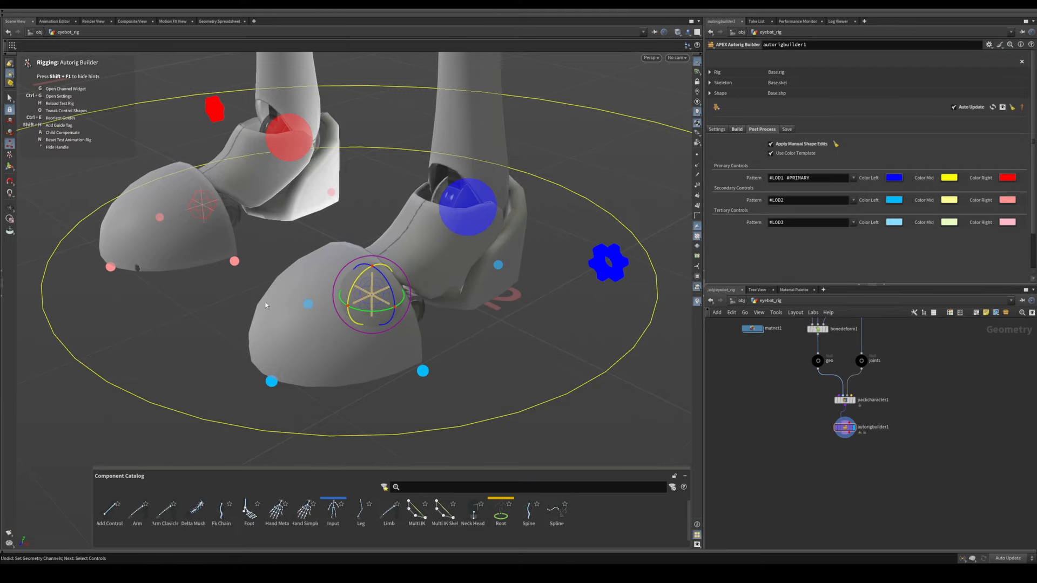
right_click_drag(319, 291, 369, 278, "alt")
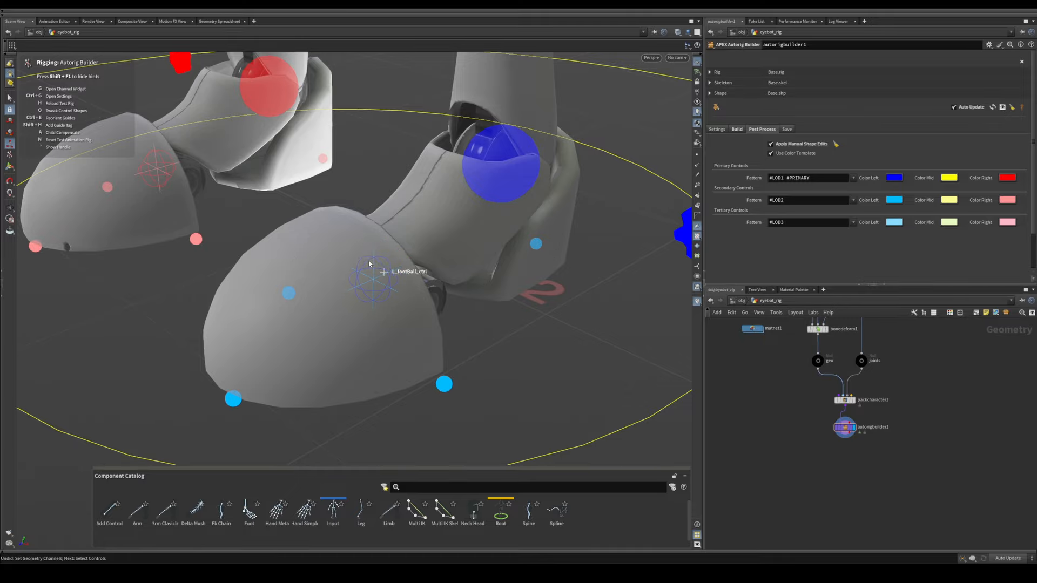
left_click(366, 259)
left_click_drag(365, 257, 409, 243)
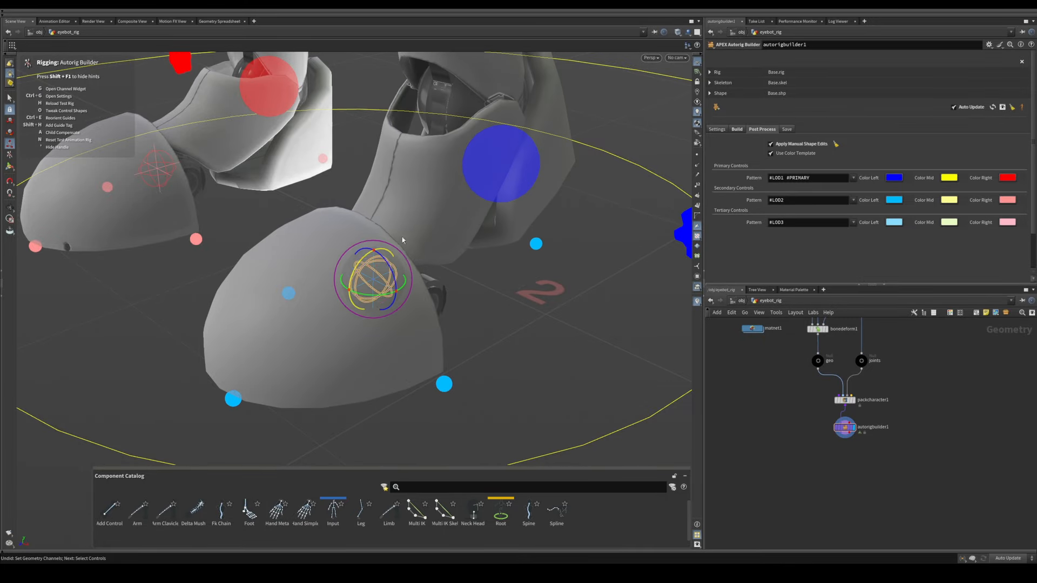
key("ctrl+z")
Step: Enable control shape tweaking and select the config roll control shapes of both feet
right_click_drag(319, 251, 336, 243, "alt")
middle_click_drag(335, 243, 343, 274, "alt")
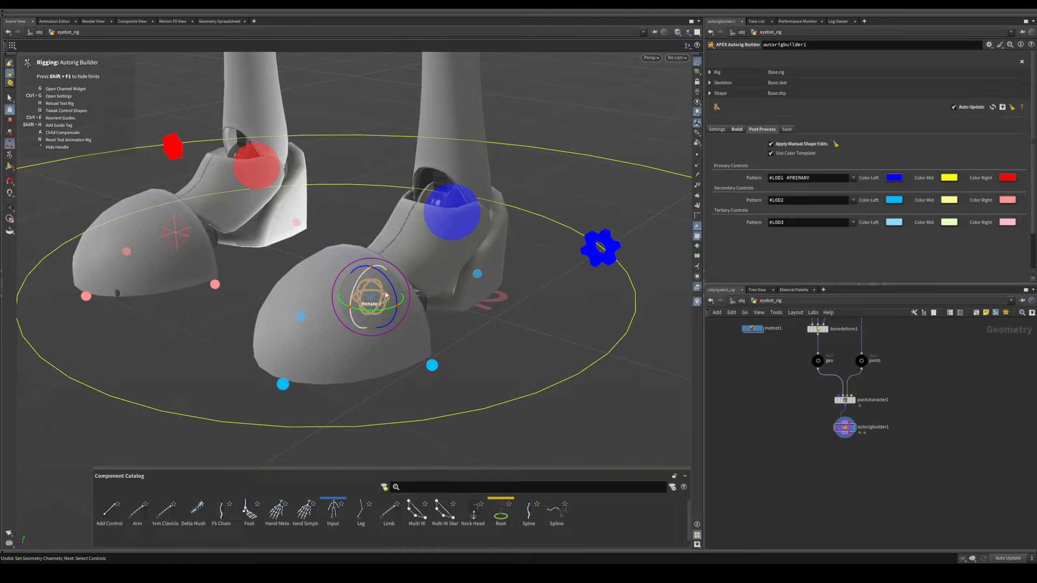
key("apostrophe")
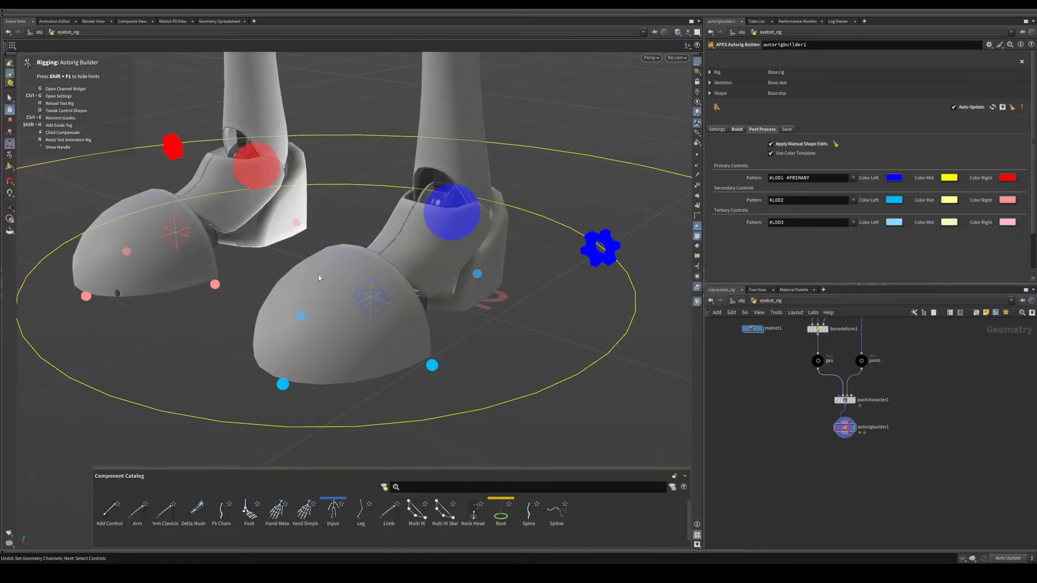
key("o")
middle_click_drag(333, 274, 326, 266, "alt")
right_click_drag(326, 266, 352, 270, "alt")
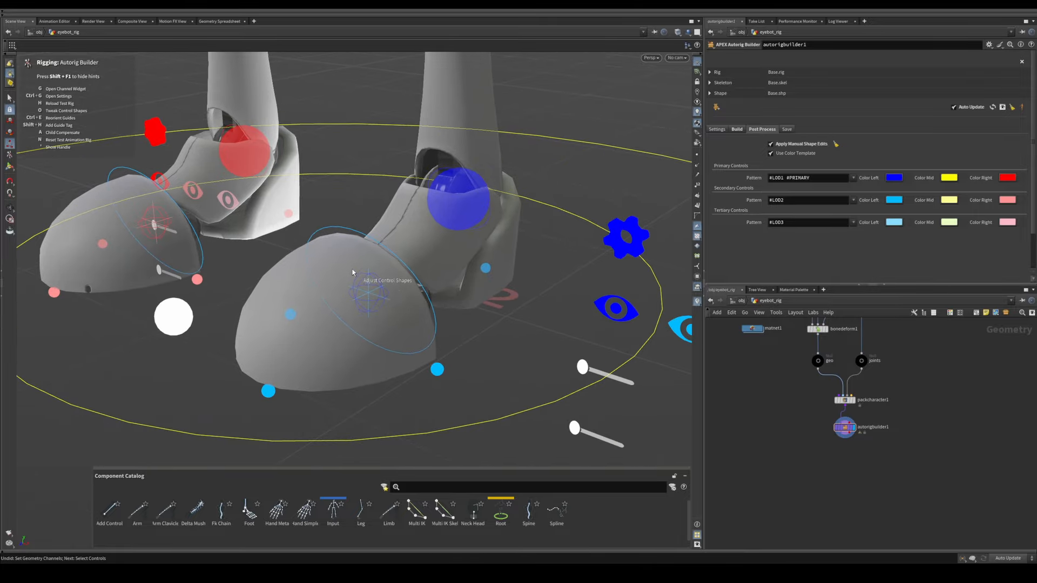
left_click(374, 283)
middle_click_drag(162, 232, 267, 262, "alt")
right_click_drag(266, 261, 277, 229, "alt")
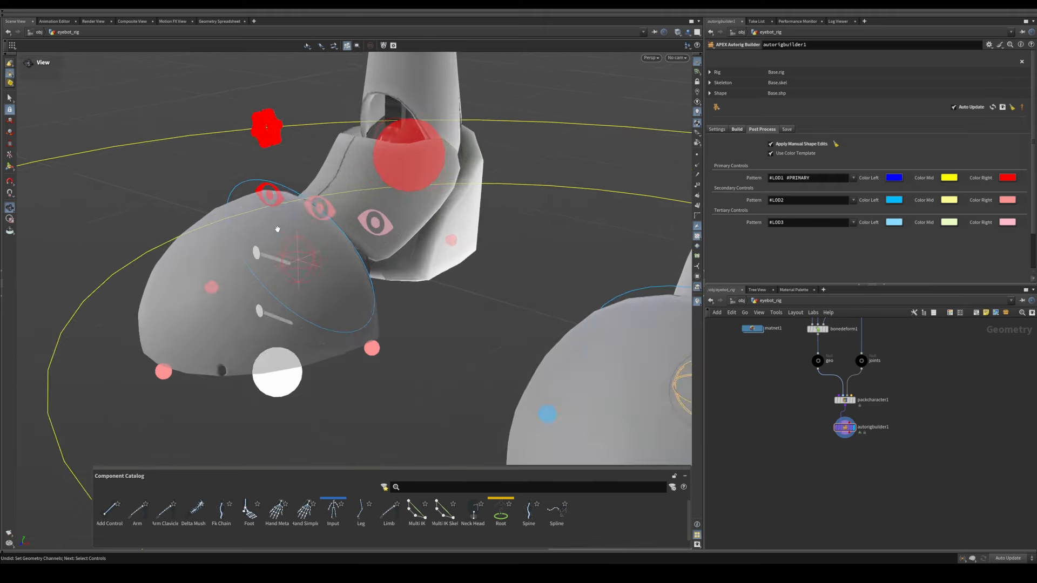
left_click_drag(278, 229, 285, 236, "alt")
key("Return")
left_click(290, 242, "shift")
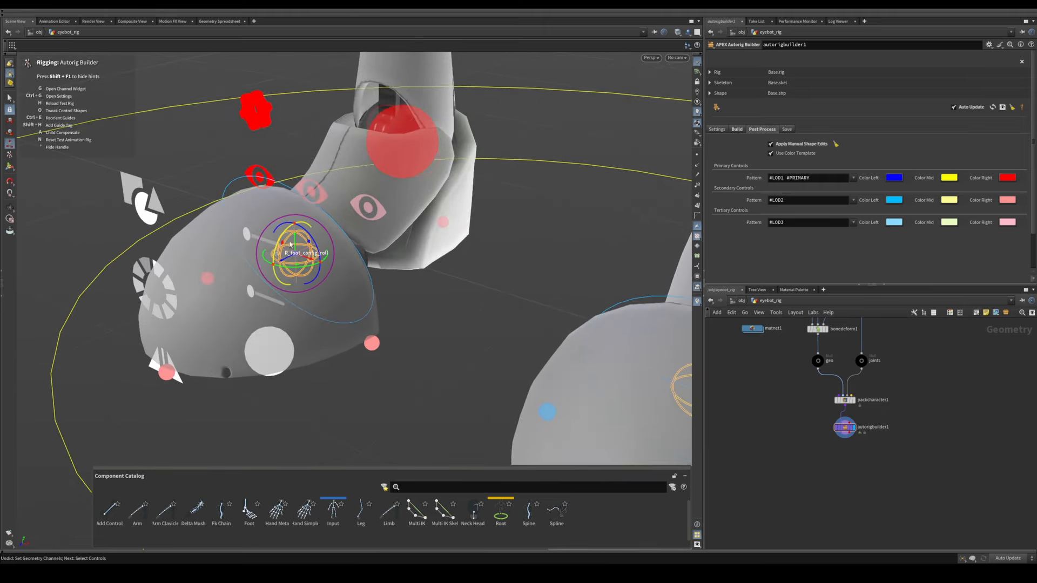
Step: Raise both feet's config roll control shapes out of the toe caps so they sit above the feet
right_click_drag(363, 233, 340, 248, "alt")
left_click_drag(340, 248, 334, 128, "alt")
right_click_drag(484, 222, 434, 238, "alt")
left_click_drag(434, 237, 413, 247, "alt")
right_click_drag(414, 247, 435, 232, "alt")
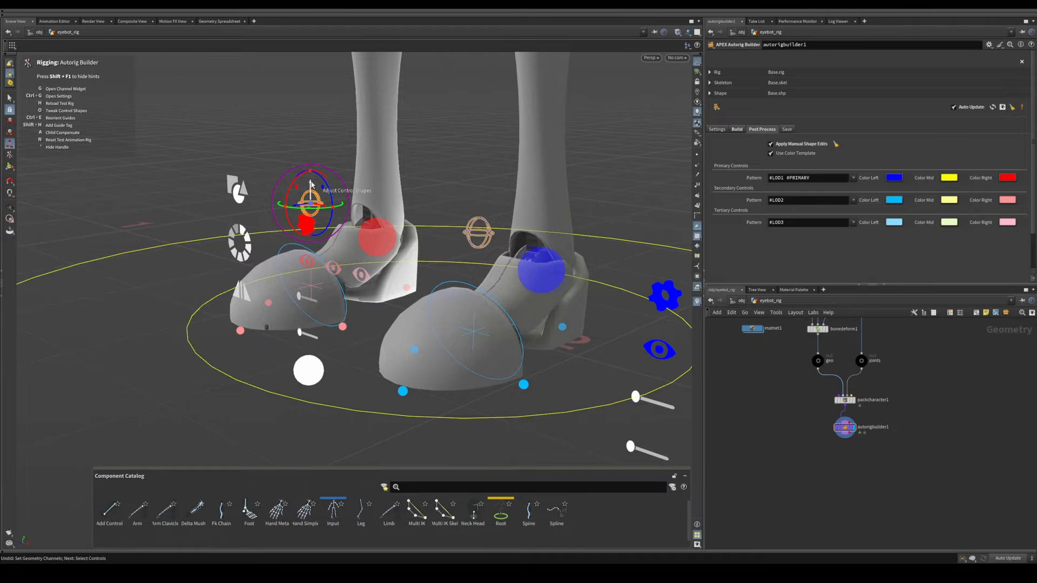
left_click_drag(311, 184, 311, 199)
left_click_drag(473, 335, 457, 320, "alt")
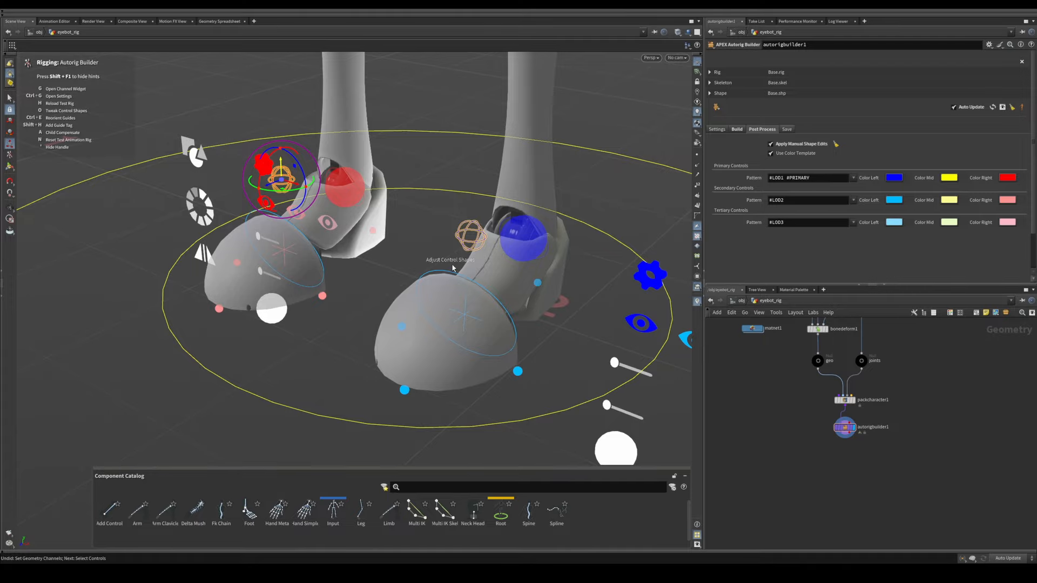
left_click(462, 266)
Step: Try posing the left arm with its IK target control at the wrist
right_click_drag(506, 268, 398, 234, "alt")
middle_click_drag(398, 234, 324, 339, "alt")
right_click_drag(325, 339, 259, 309, "alt")
left_click_drag(259, 308, 318, 306, "alt")
middle_click_drag(317, 306, 261, 340, "alt")
right_click_drag(261, 340, 230, 319, "alt")
left_click_drag(230, 318, 281, 319, "alt")
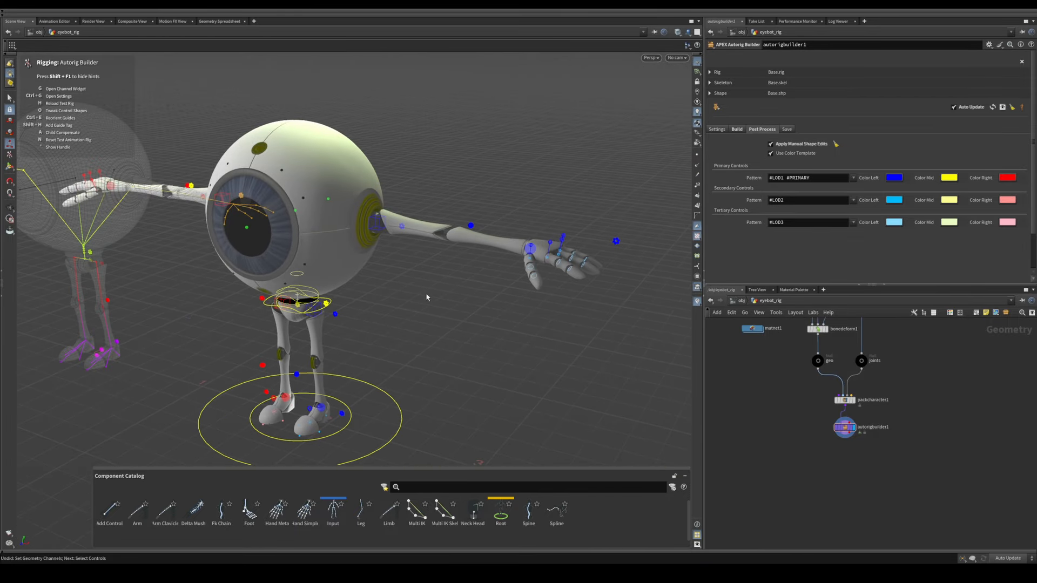
left_click_drag(426, 296, 472, 288, "alt")
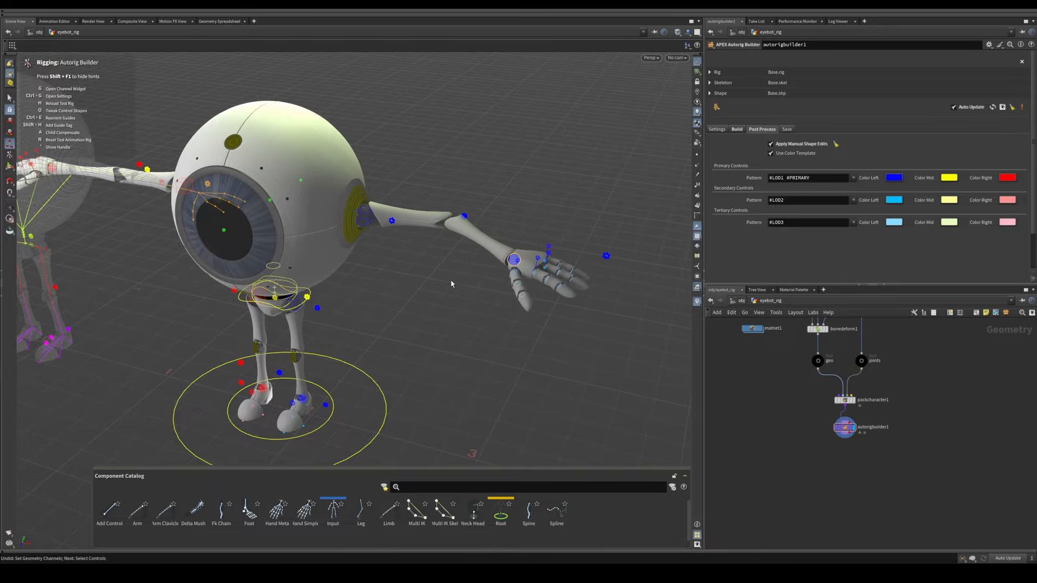
scroll(447, 280, "up", 5)
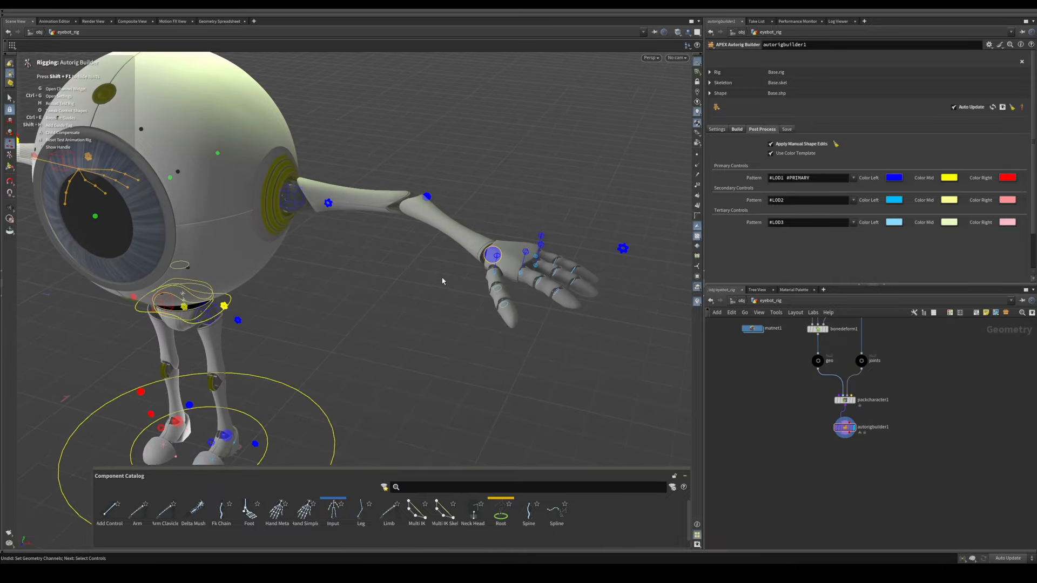
left_click_drag(445, 272, 369, 299, "alt")
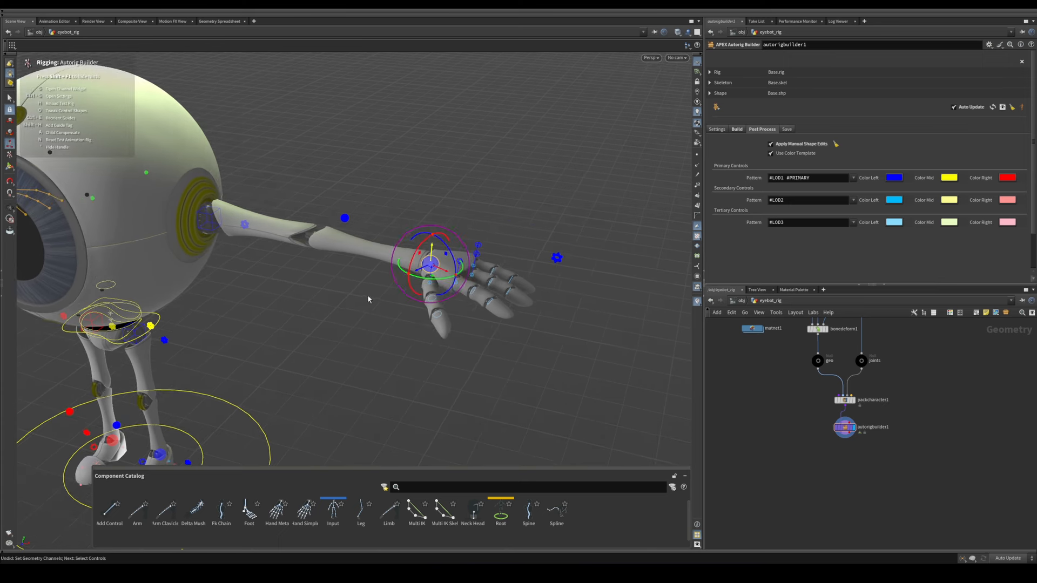
Step: Try pulling the left hand away from the forearm with the L_wrist control
right_click_drag(368, 293, 393, 286, "alt")
left_click_drag(394, 287, 463, 217, "alt")
mouse_move(382, 213)
left_mouse_down("alt")
mouse_move(359, 222)
mouse_move(385, 214)
left_mouse_up("alt")
left_click(405, 202)
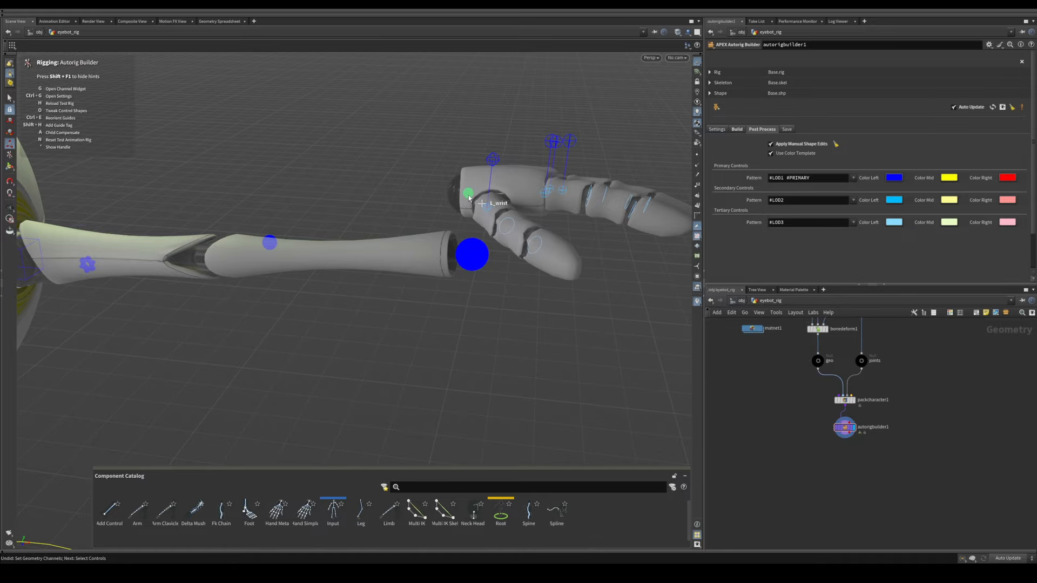
left_click_drag(469, 198, 472, 261)
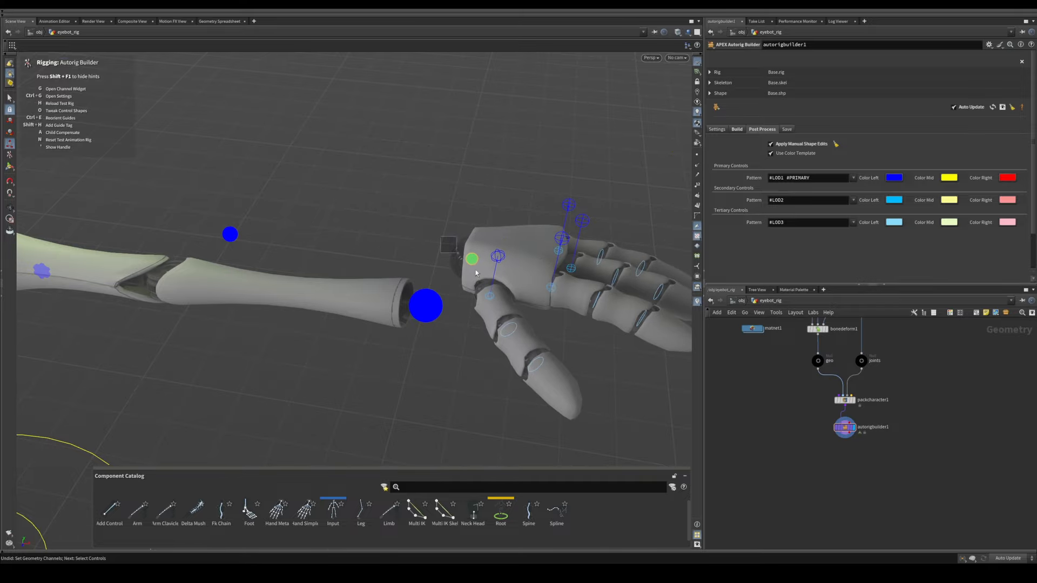
key("r")
left_click_drag(489, 240, 438, 249)
key("apostrophe")
Step: Try moving the left arm's IK target control while the hand is offset from the forearm
right_click_drag(365, 266, 420, 284, "alt")
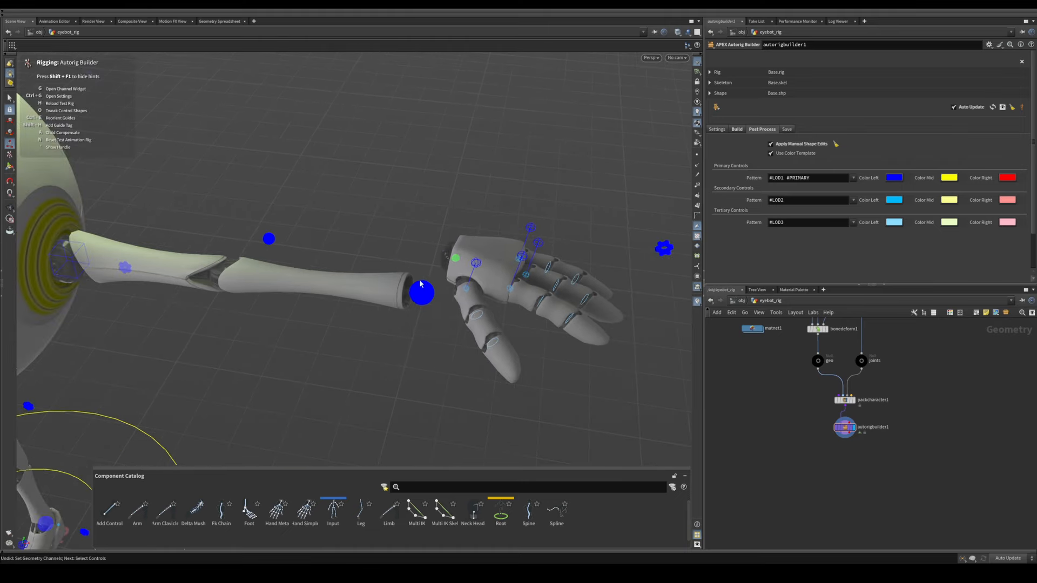
left_click_drag(433, 301, 399, 243)
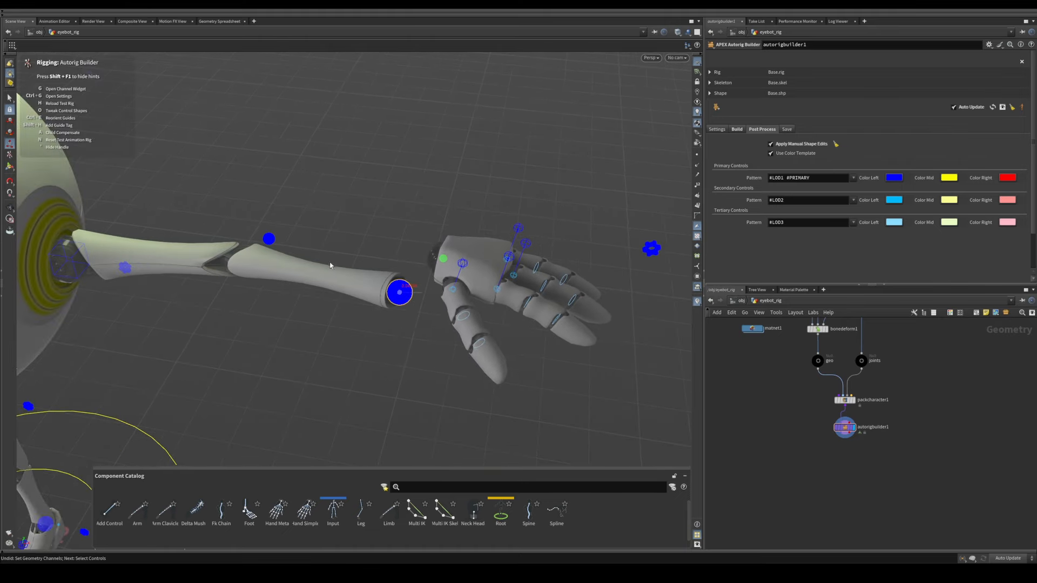
right_click_drag(443, 282, 384, 287, "alt")
left_click_drag(384, 287, 412, 257, "alt")
right_click_drag(412, 257, 459, 270, "alt")
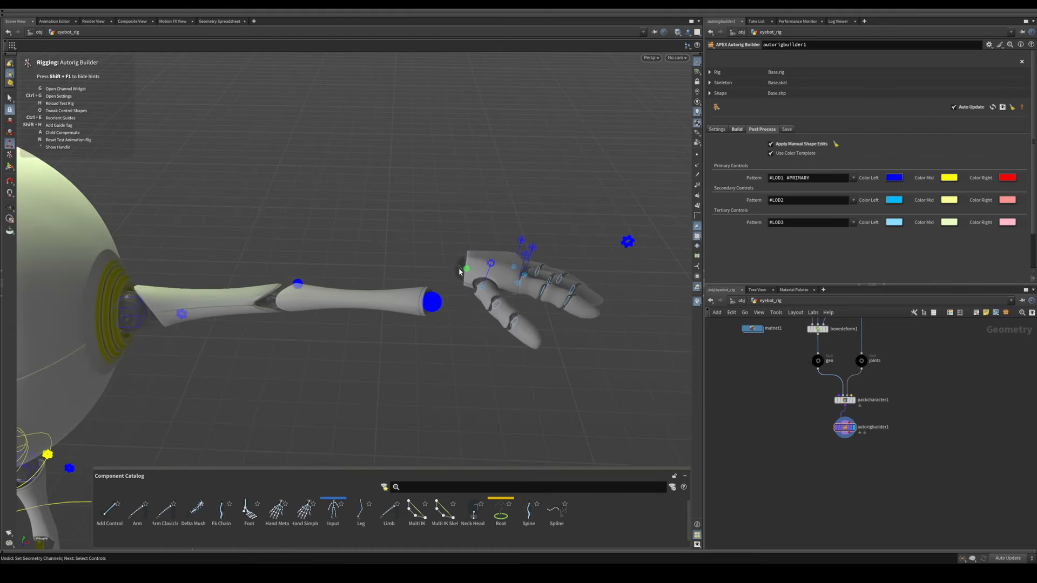
left_click_drag(464, 281, 440, 287, "alt")
Step: Select the L_armTarget_ik control and try dragging the L_wrist control farther from the arm
middle_click_drag(393, 271, 371, 220, "alt")
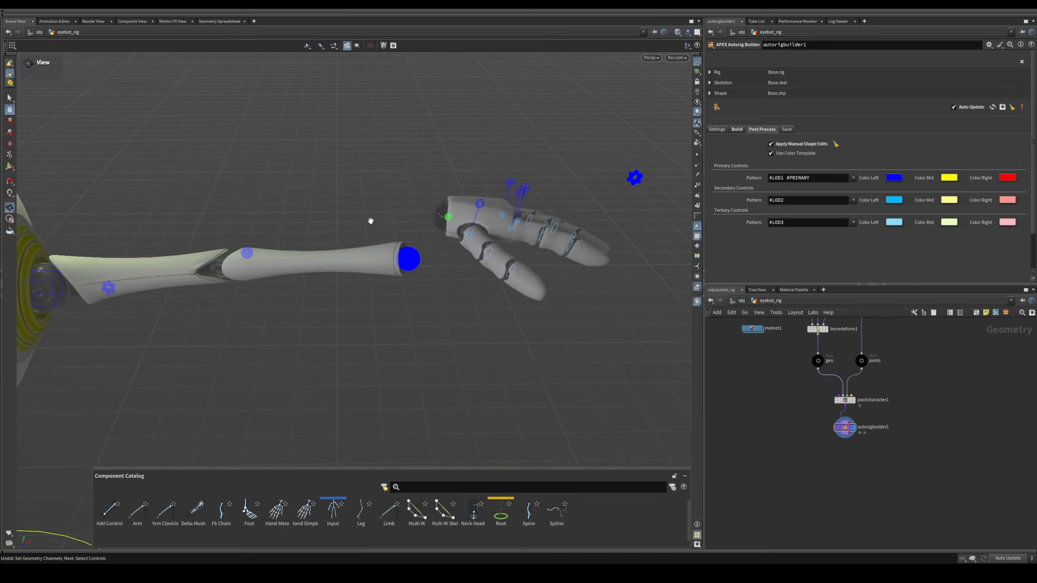
right_click_drag(370, 220, 373, 236, "alt")
left_click_drag(373, 234, 430, 287)
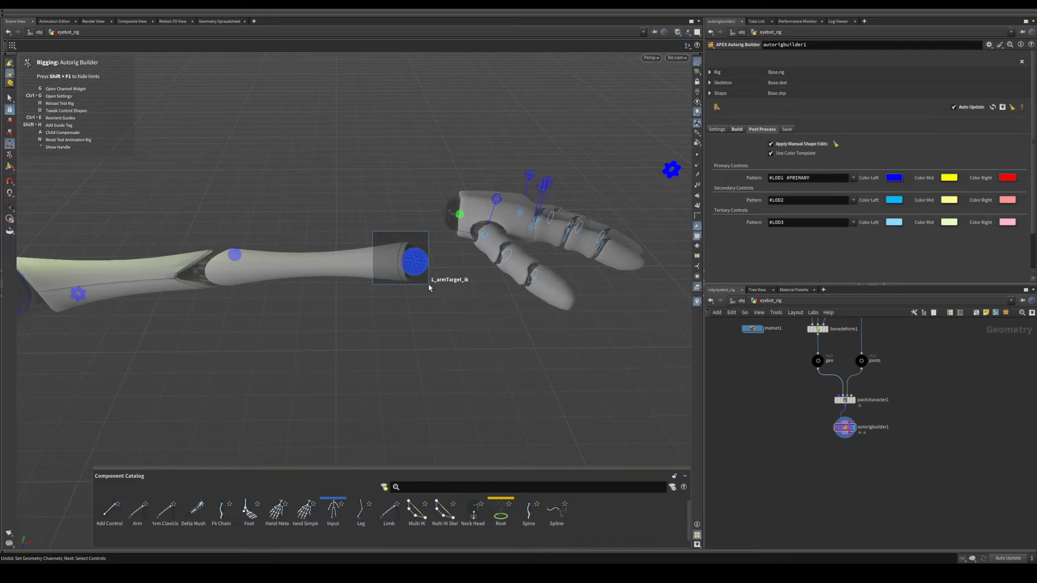
left_click_drag(429, 283, 429, 283)
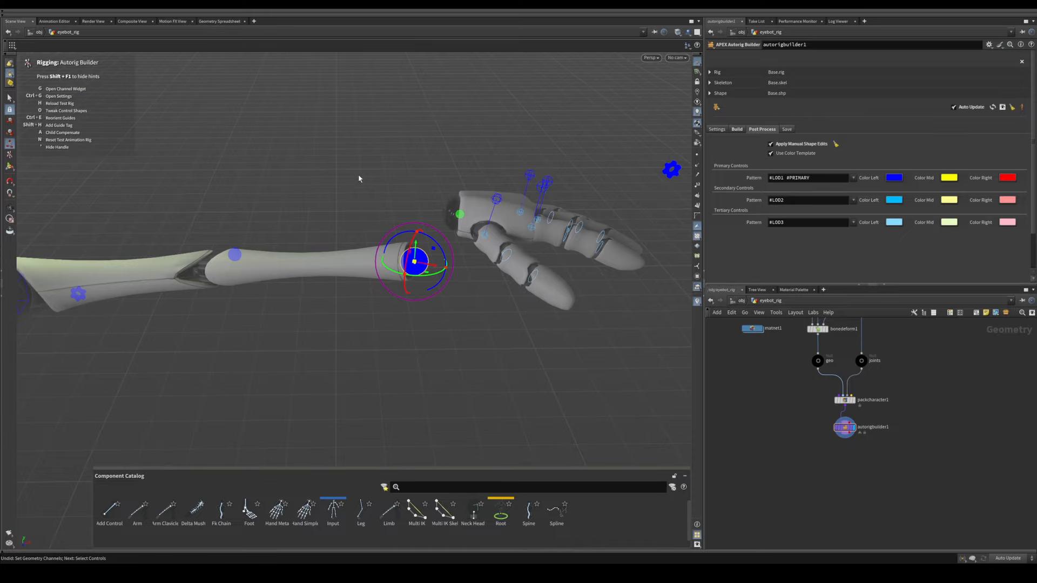
left_click_drag(345, 166, 492, 294)
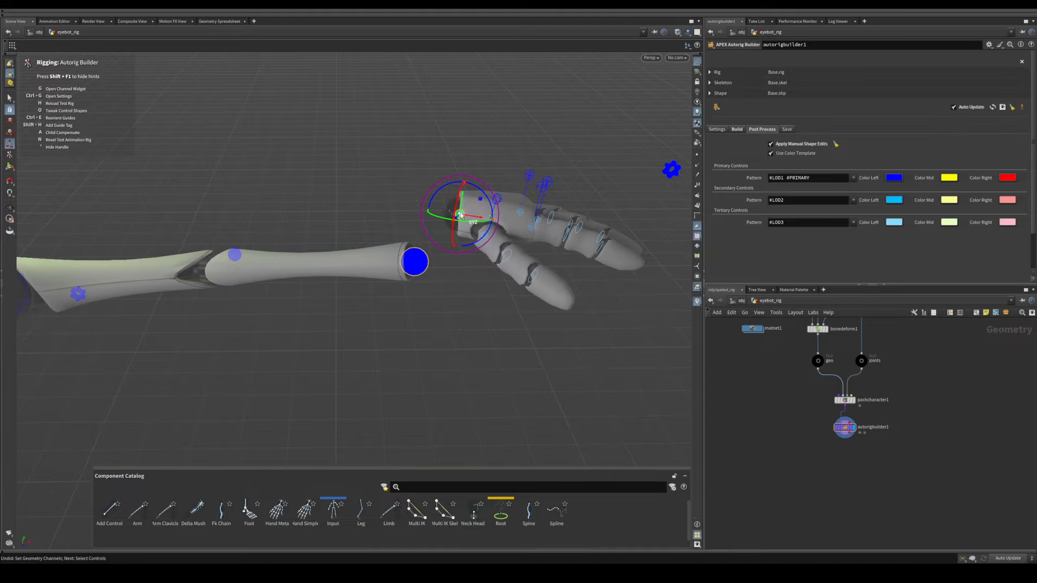
left_click_drag(461, 215, 480, 226)
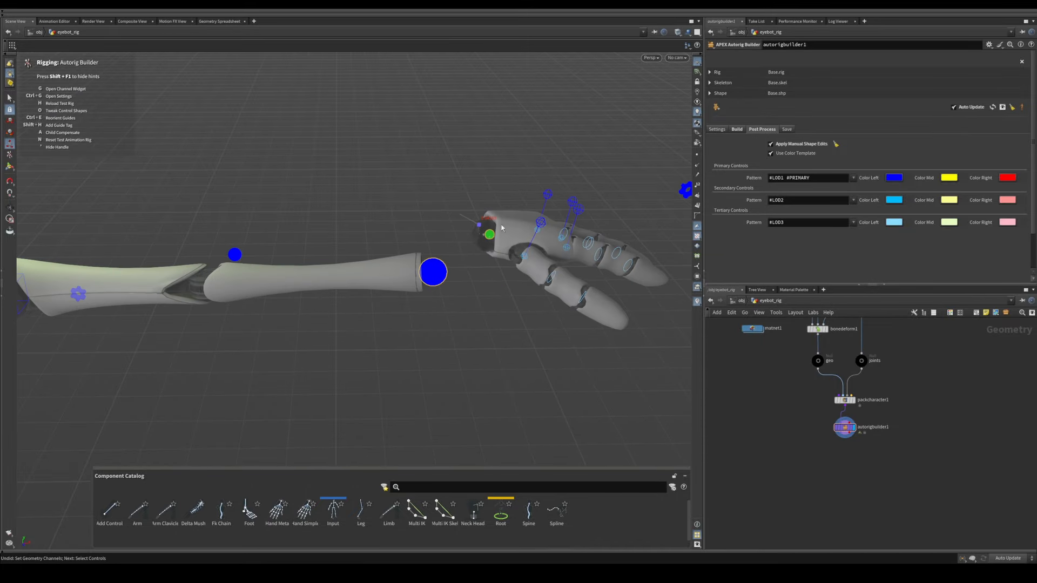
left_click_drag(406, 245, 400, 229, "alt")
key("apostrophe")
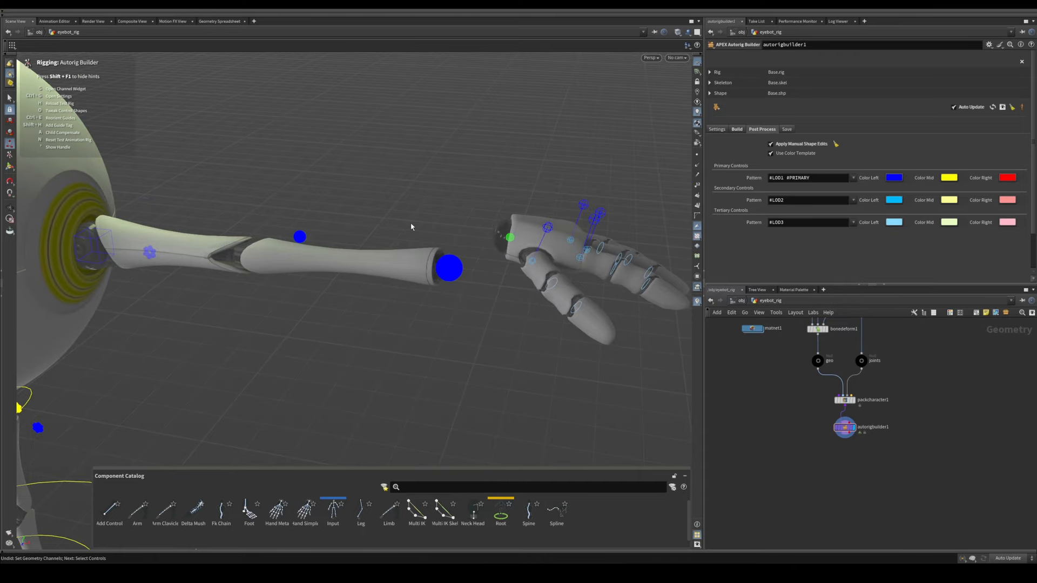
Step: Undo the test moves of the left hand and arm controls
key("ctrl+z")
key("ctrl+z")
right_click_drag(404, 232, 213, 287, "alt")
middle_click_drag(213, 287, 390, 296, "alt")
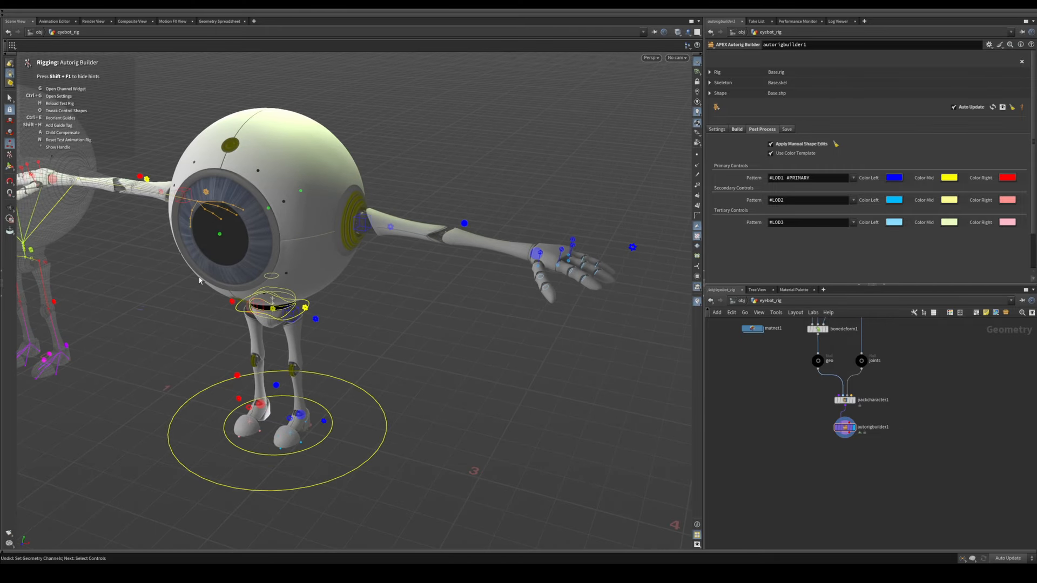
Step: Add an APEX Autorig Component node after autorigbuilder1 and decline using the input character's guides skeleton
key("Escape")
middle_click_drag(123, 231, 398, 273)
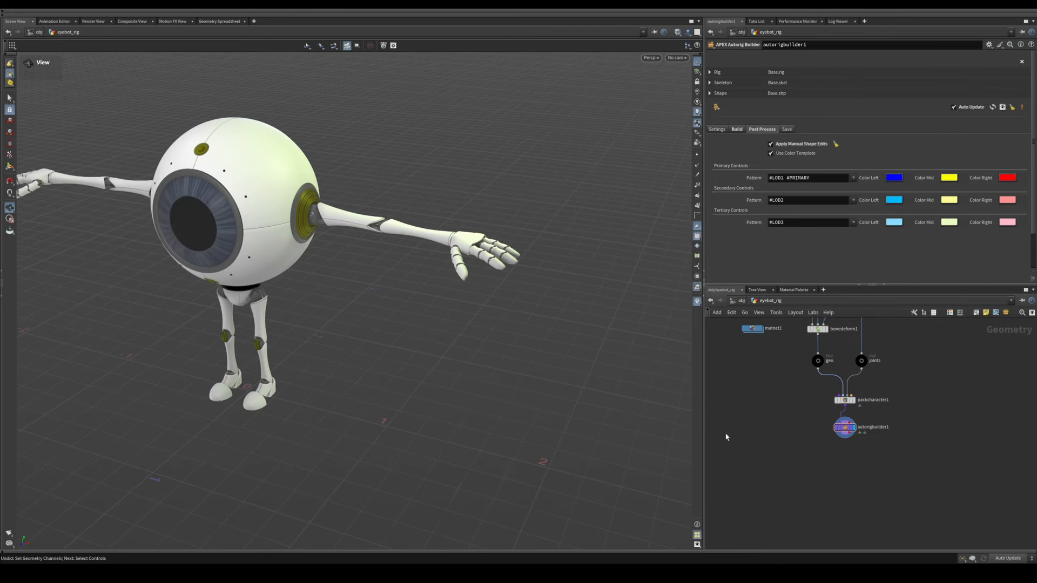
middle_click_drag(798, 471, 791, 436)
right_click_drag(791, 435, 846, 415)
middle_click_drag(845, 415, 832, 481)
key("Tab")
type("autor")
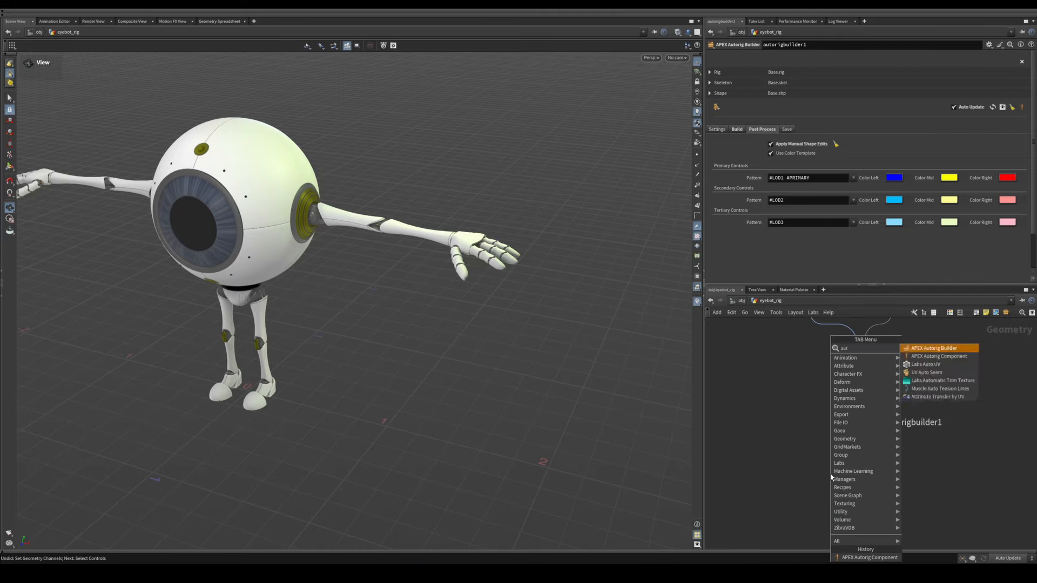
key("Down")
key("Return")
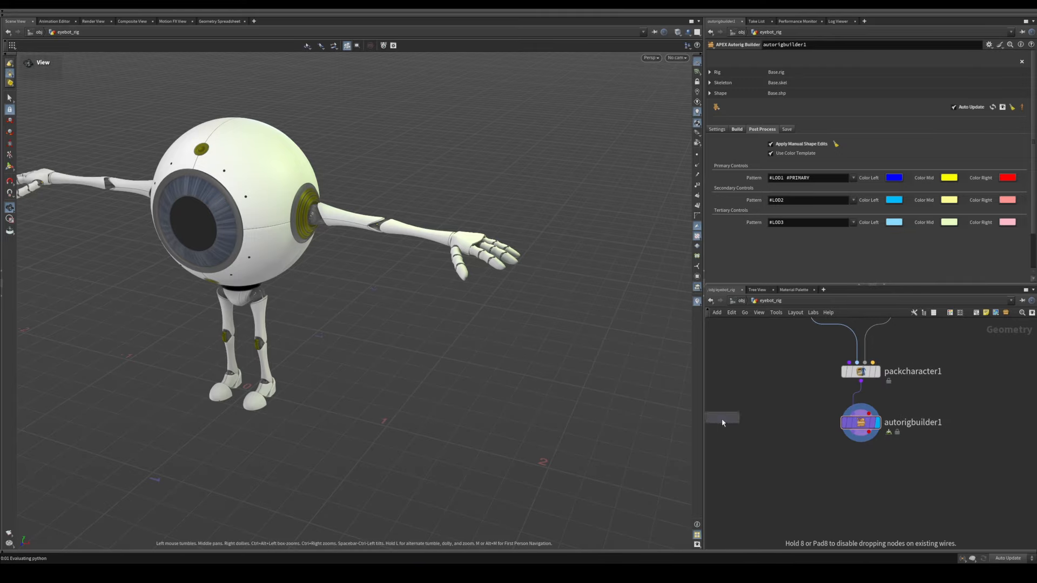
left_click(840, 478)
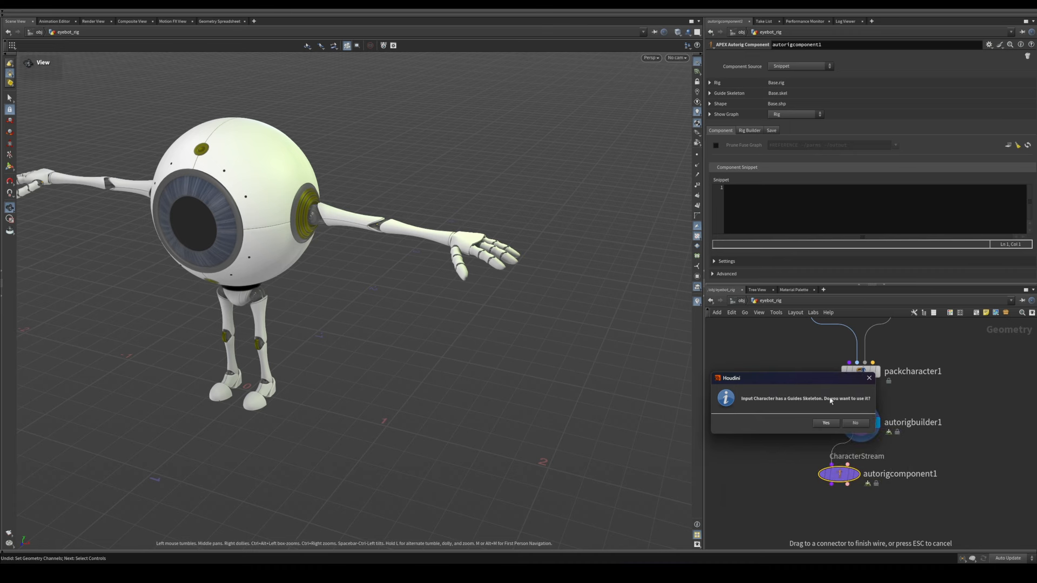
left_click(854, 423)
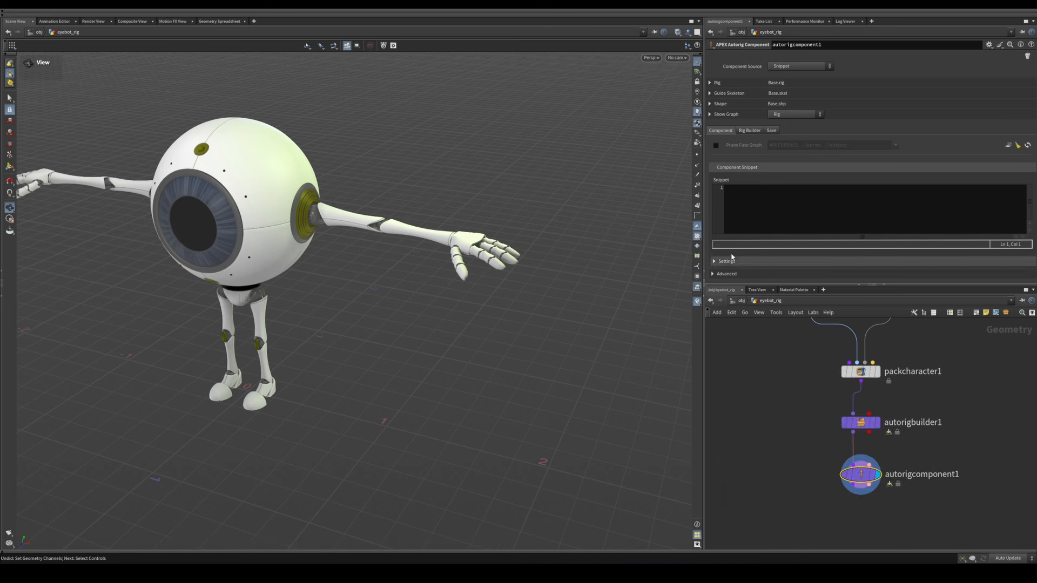
Step: Set the component source to Clean and unpromote the controls matching *wrist
left_click(788, 66)
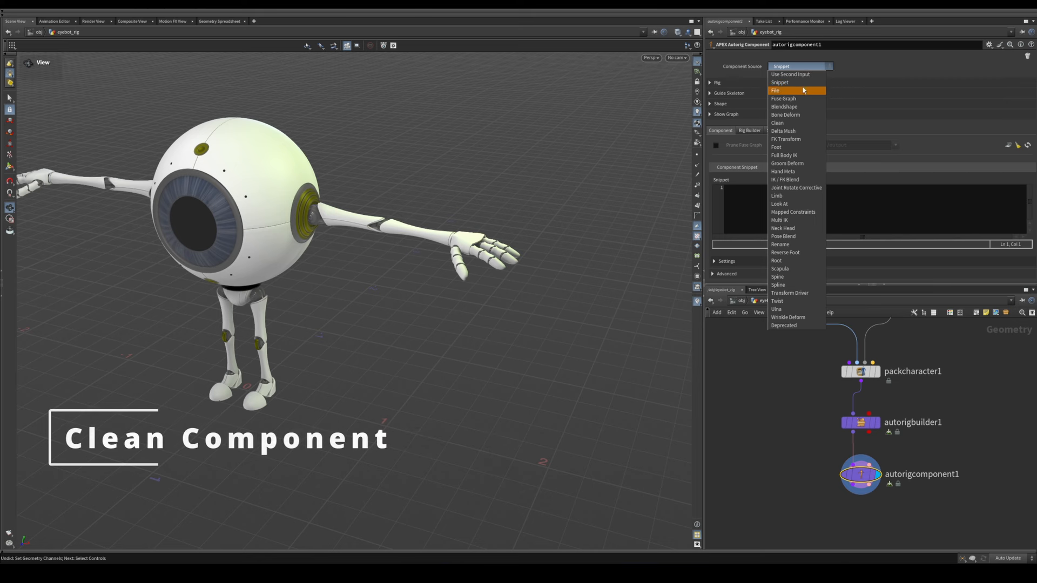
left_click(781, 124)
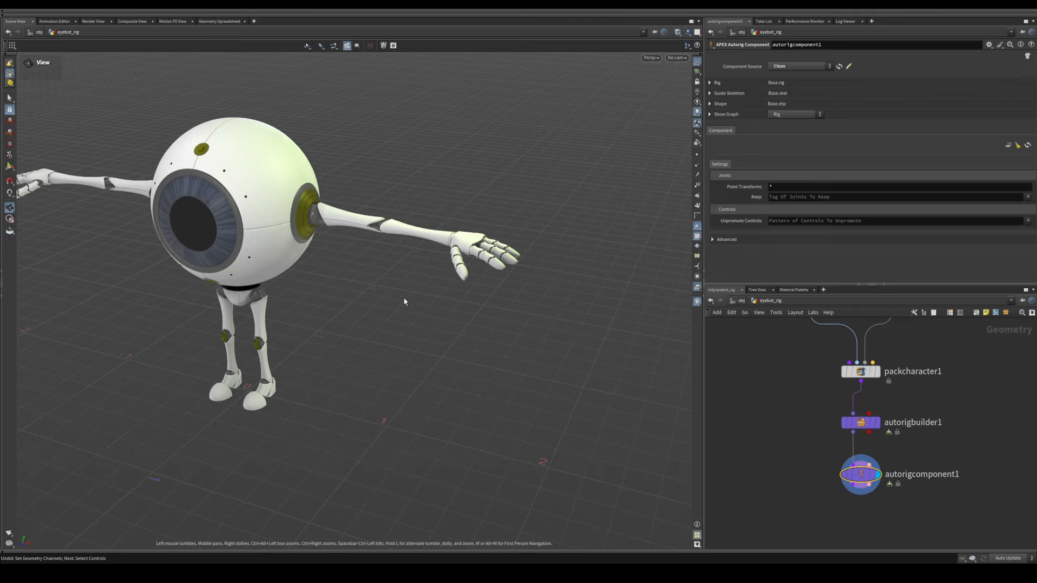
left_click_drag(423, 258, 451, 260, "alt")
right_click_drag(451, 261, 616, 262, "alt")
left_click_drag(489, 273, 498, 269, "alt")
key("Return")
left_click(790, 220)
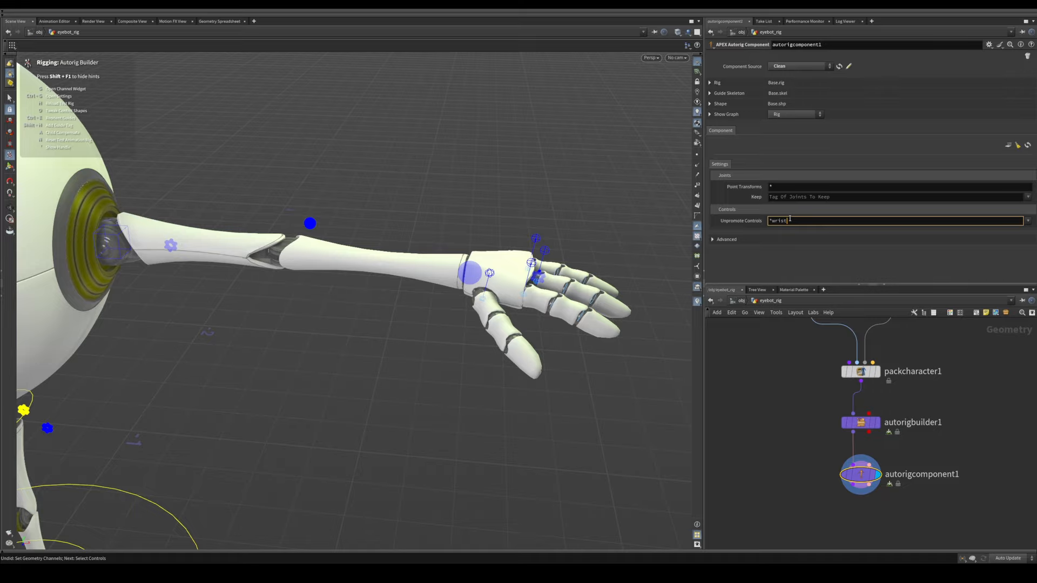
key("Return")
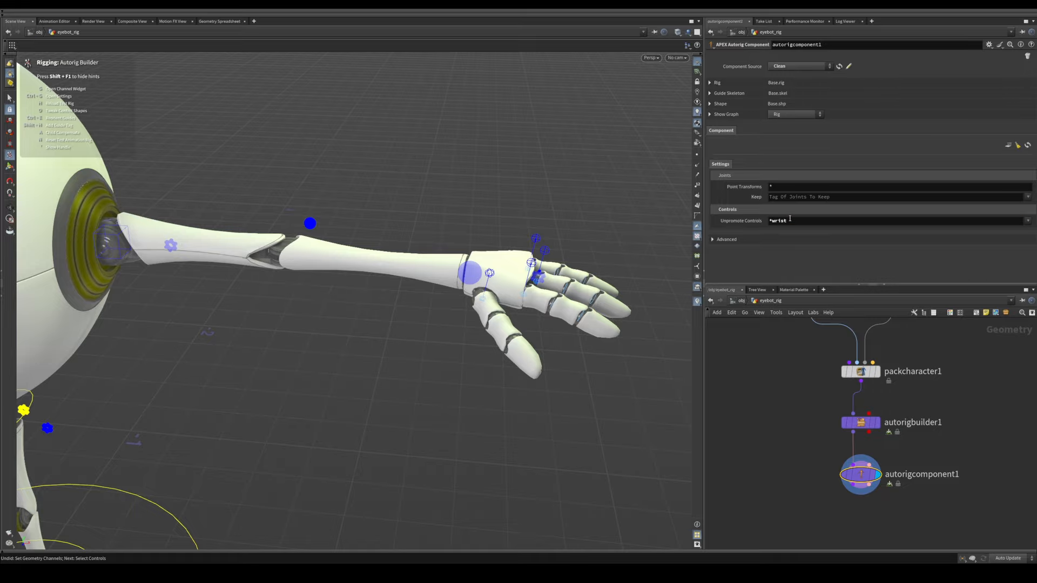
Step: Clear the Unpromote Controls pattern of autorigcomponent1 to compare the left wrist controls
left_click_drag(776, 220, 748, 223)
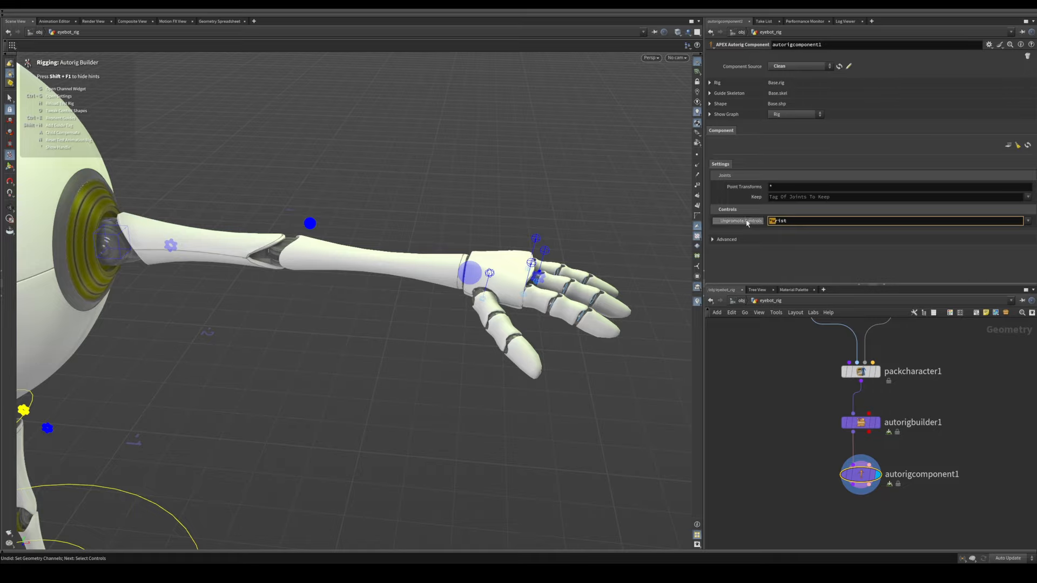
left_click(766, 248)
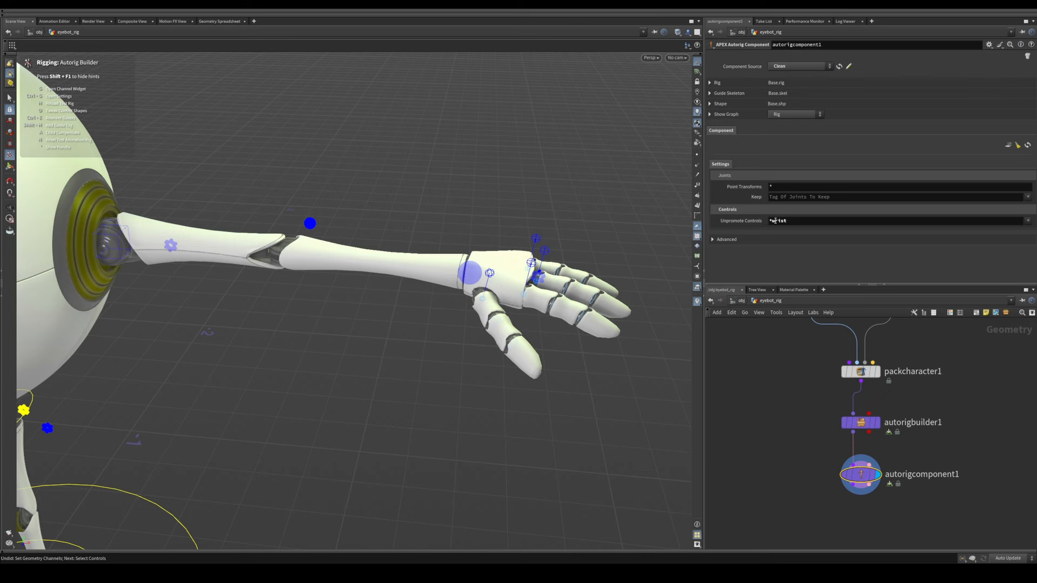
double_click(782, 221)
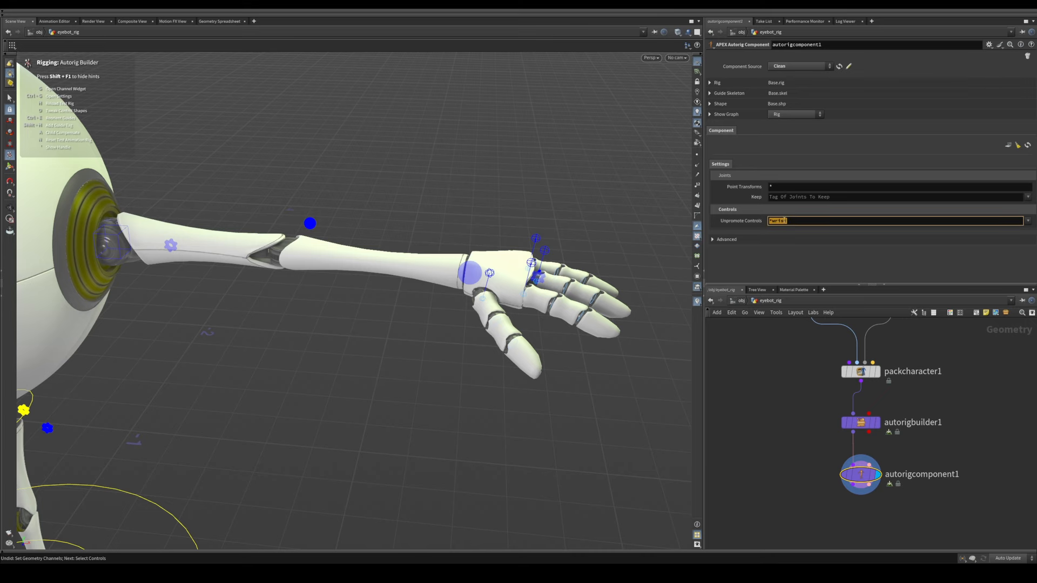
left_click_drag(394, 300, 506, 266, "alt")
scroll(374, 268, "up", 2)
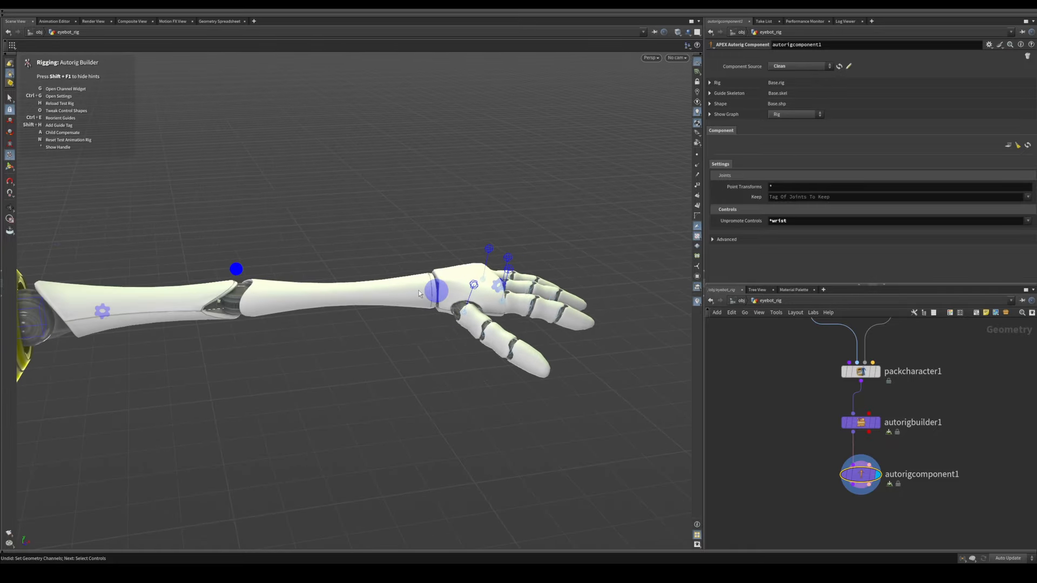
left_click_drag(419, 290, 465, 270, "alt")
left_click(734, 224)
key("BackSpace")
key("Return")
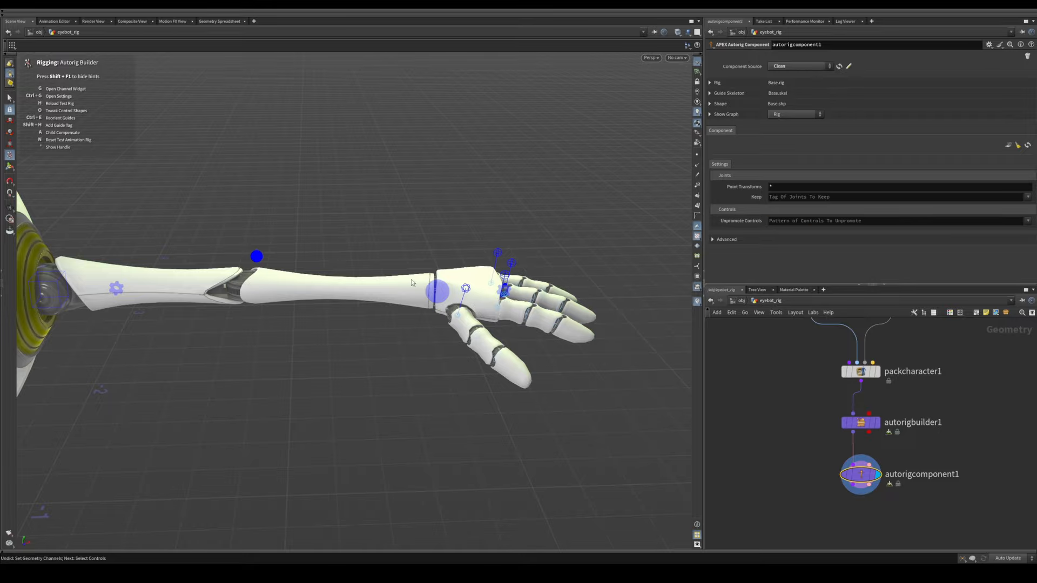
Step: Restore *wrist as the Unpromote Controls pattern and test-pose the left arm and hand with the remaining wrist control
left_click_drag(357, 302, 472, 317, "alt")
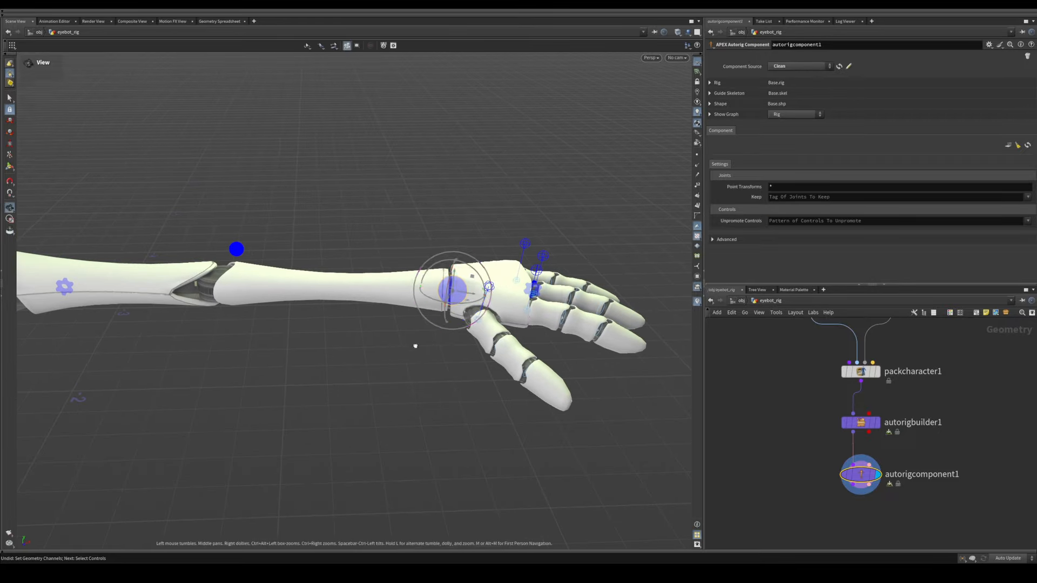
left_click_drag(414, 346, 440, 288, "alt")
left_click(782, 219)
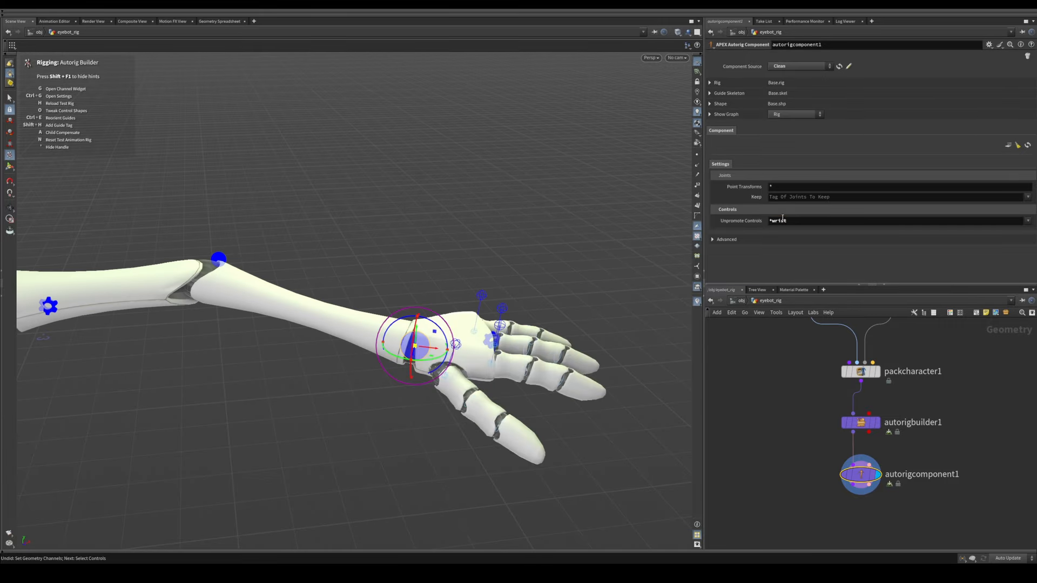
left_click_drag(423, 362, 432, 328)
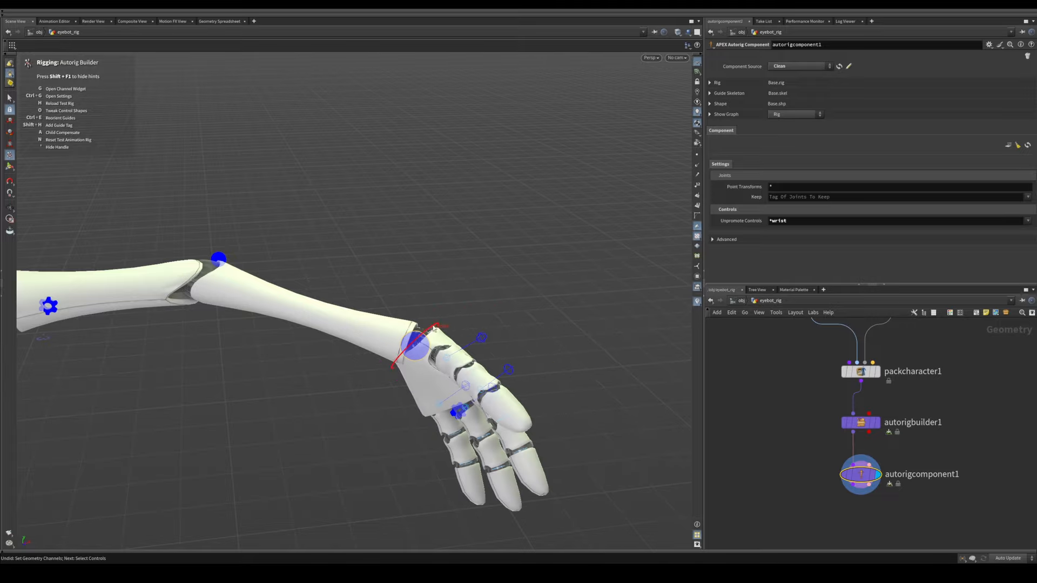
Step: Undo the test pose of the left arm and hand
scroll(549, 308, "down", 5)
left_click_drag(549, 308, 458, 249, "alt")
key("Return")
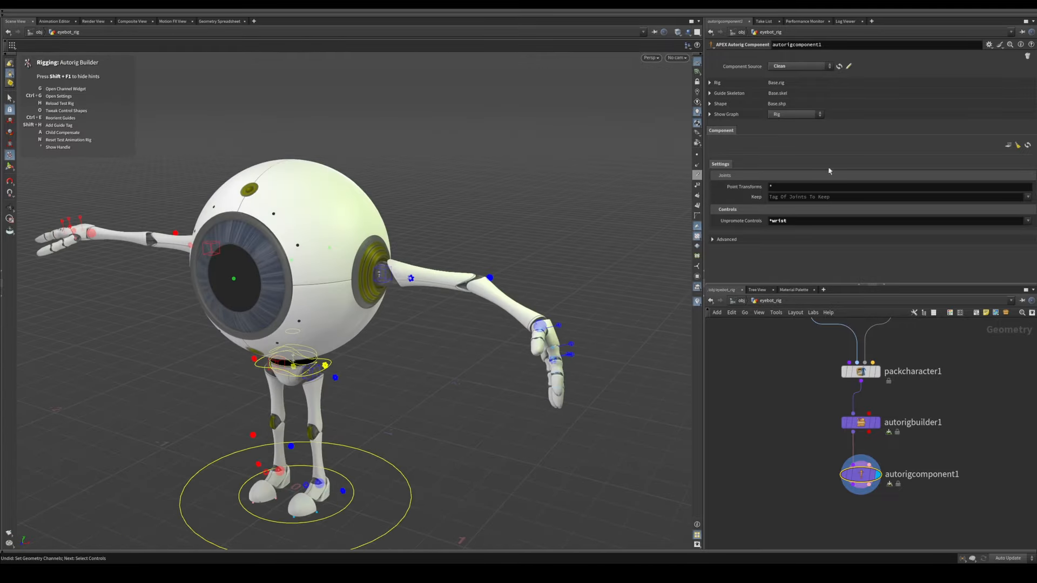
middle_click_drag(366, 390, 434, 361, "alt")
left_click_drag(434, 361, 452, 373, "alt")
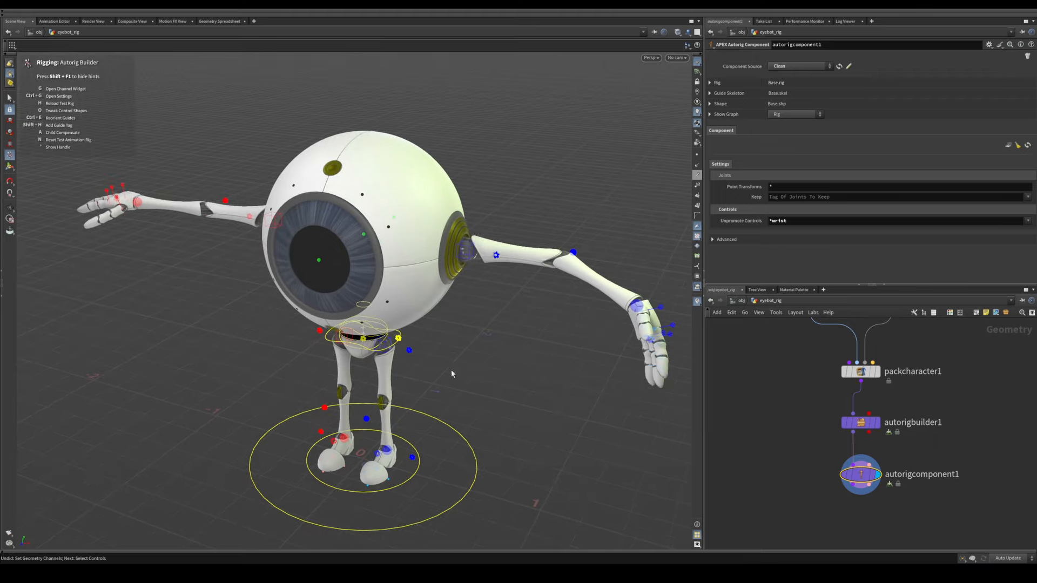
key("ctrl+z")
Step: Try the control at the ball of the left foot and undo the change
left_click_drag(396, 418, 338, 434, "alt")
middle_click_drag(338, 434, 283, 347, "alt")
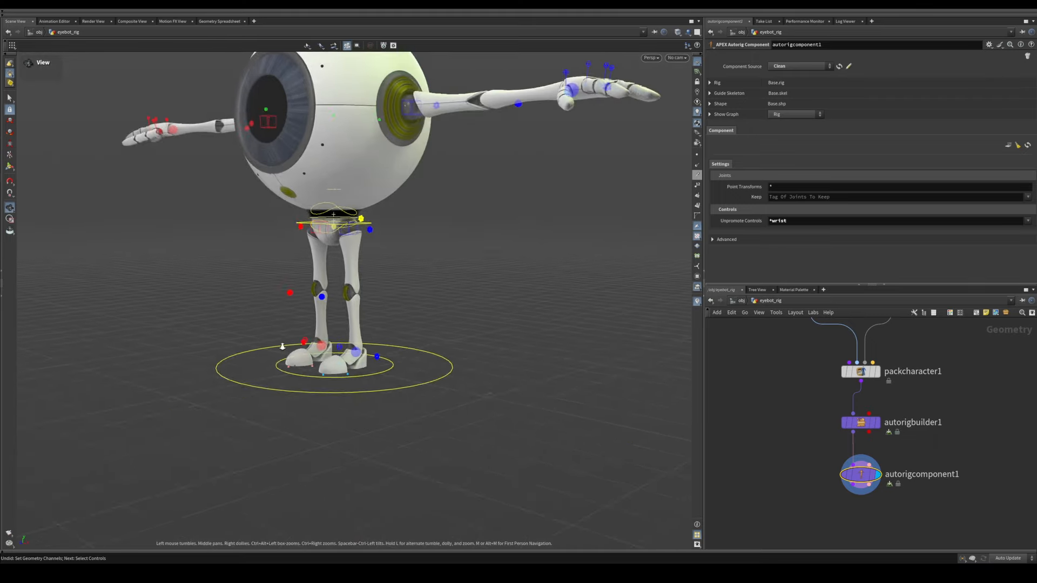
right_click_drag(282, 347, 408, 346, "alt")
left_click_drag(408, 347, 312, 326, "alt")
left_click(387, 392)
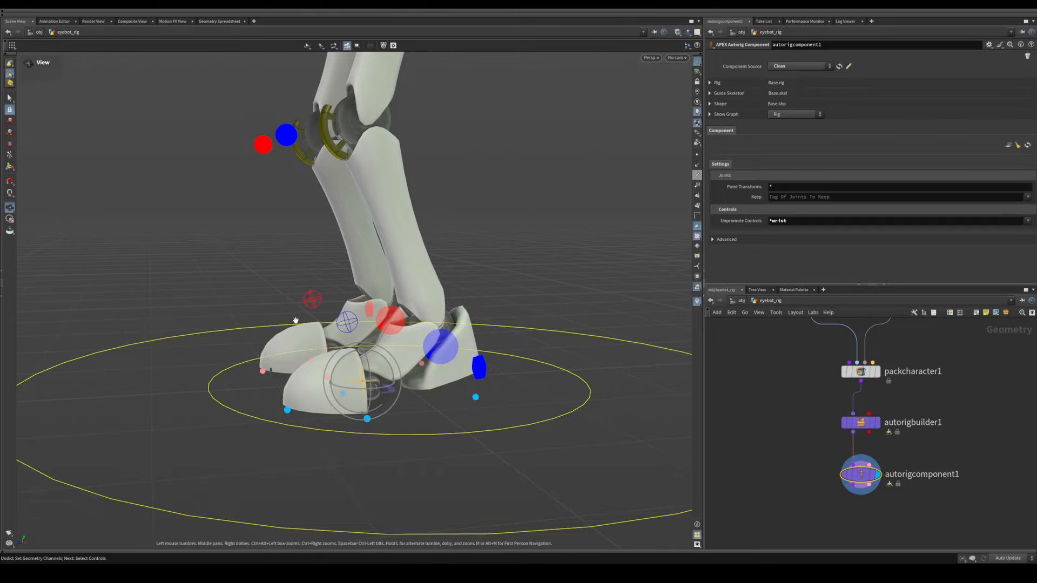
left_click_drag(387, 391, 319, 340, "alt")
key("ctrl+z")
Step: Select the L_arm_config control and switch the left arm from IK to FK with ikfk_switch
middle_click_drag(432, 323, 350, 350, "alt")
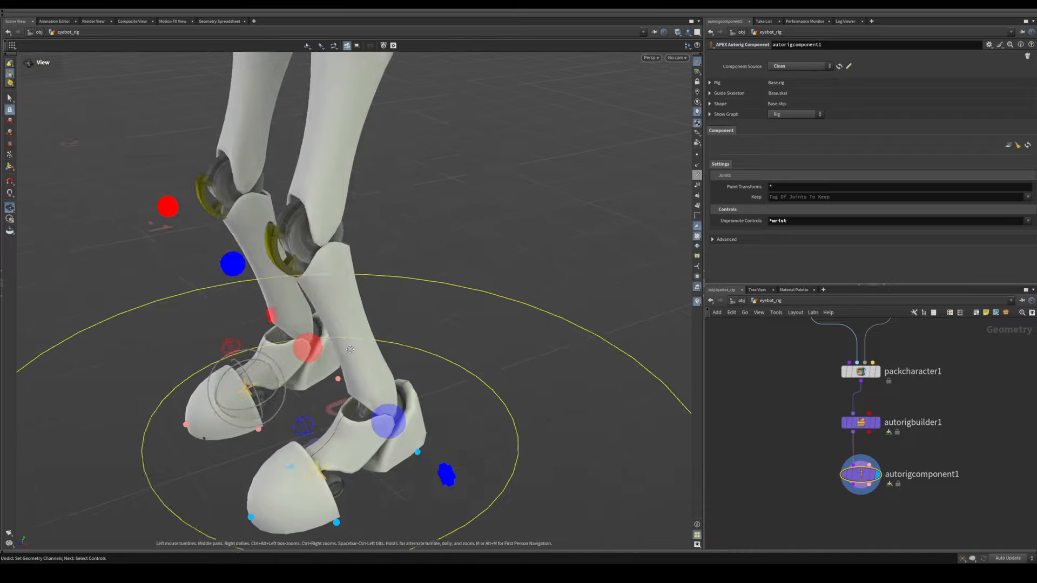
right_click_drag(350, 349, 443, 259, "alt")
middle_click_drag(443, 259, 391, 354, "alt")
left_click_drag(391, 354, 441, 238, "alt")
right_click_drag(395, 272, 446, 311, "alt")
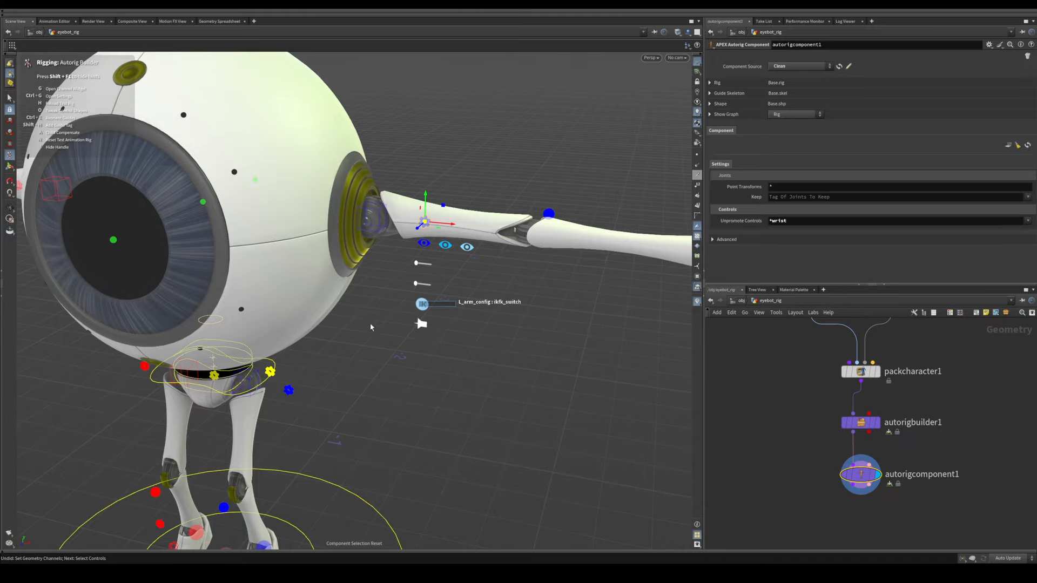
left_click(397, 340)
middle_click_drag(399, 340, 330, 375, "alt")
Step: Rotate the left arm's FK controls to bend the arm and swing the hand in front of the eyeball
left_click(468, 247)
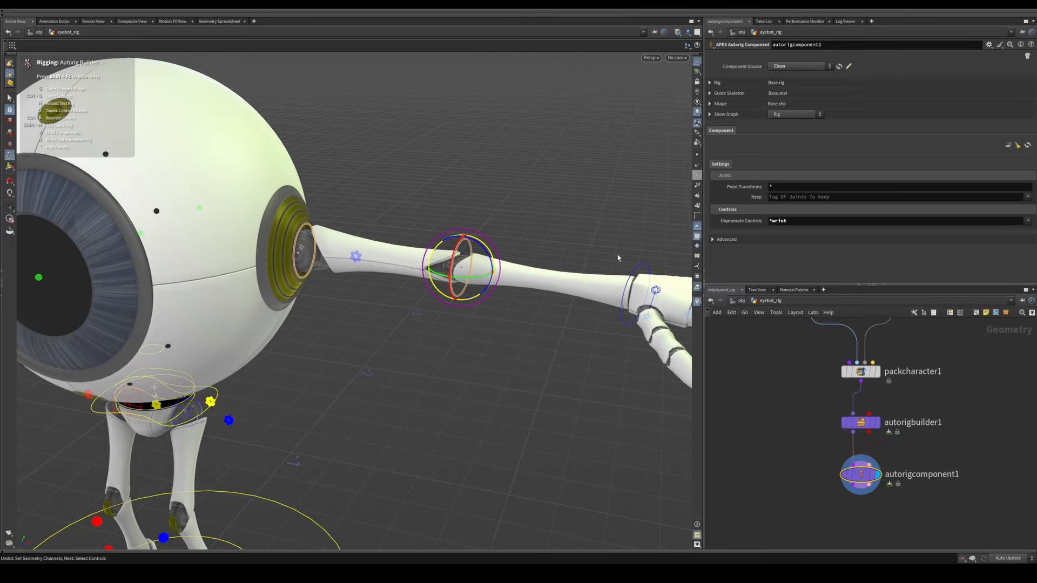
left_click(628, 270)
left_click_drag(646, 312, 490, 310)
left_click_drag(354, 365, 370, 329)
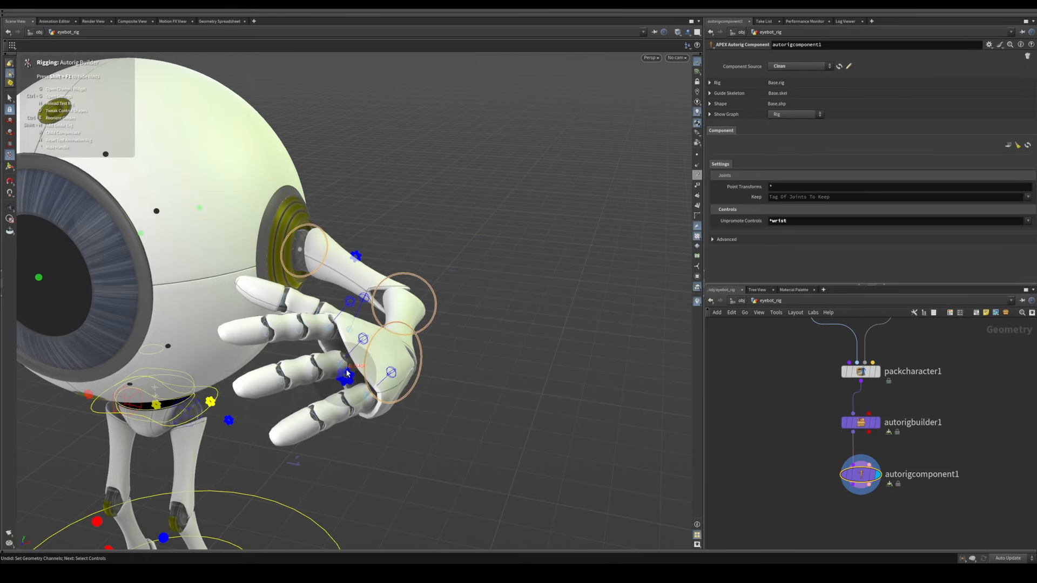